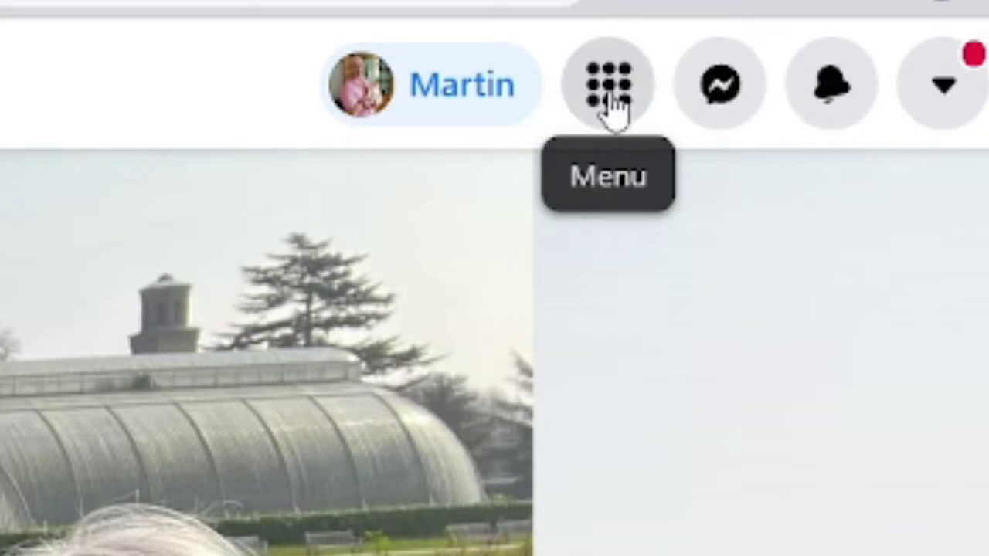
Start a new Page from the Create section of the Facebook menu.
click(609, 106)
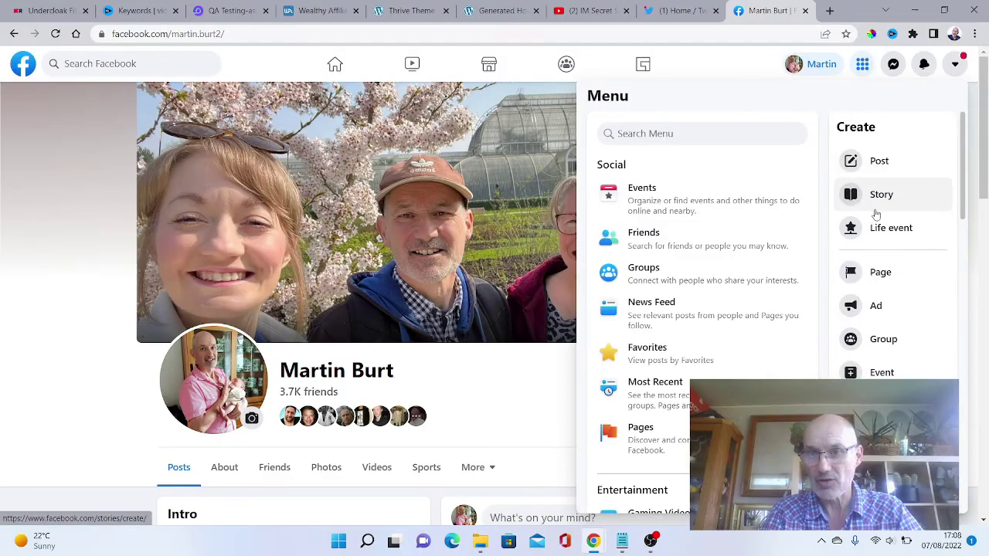
click(879, 274)
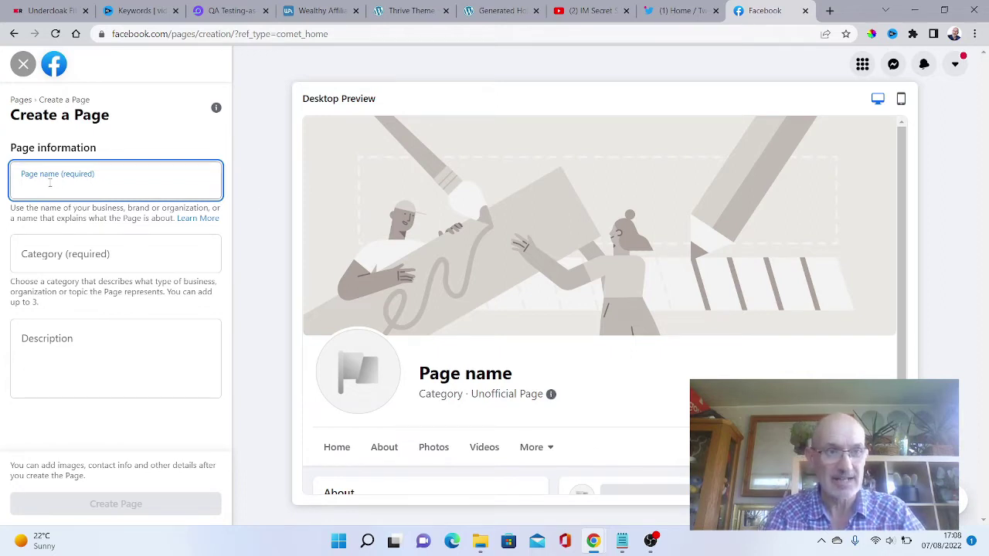
Enter the Page name 'Internet Marketing Secret Service', correcting marketing to a capital M.
text(Inte)
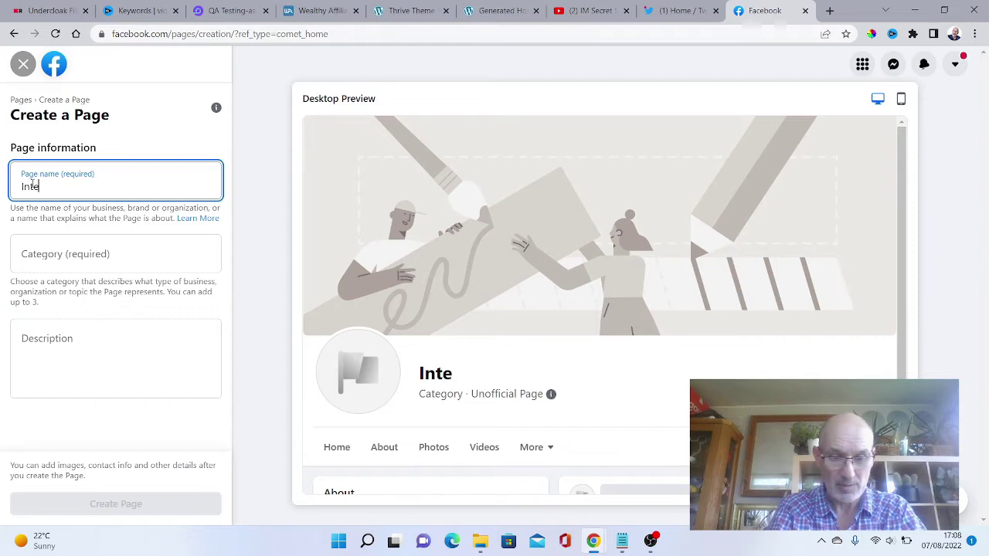
text(rnet marketing)
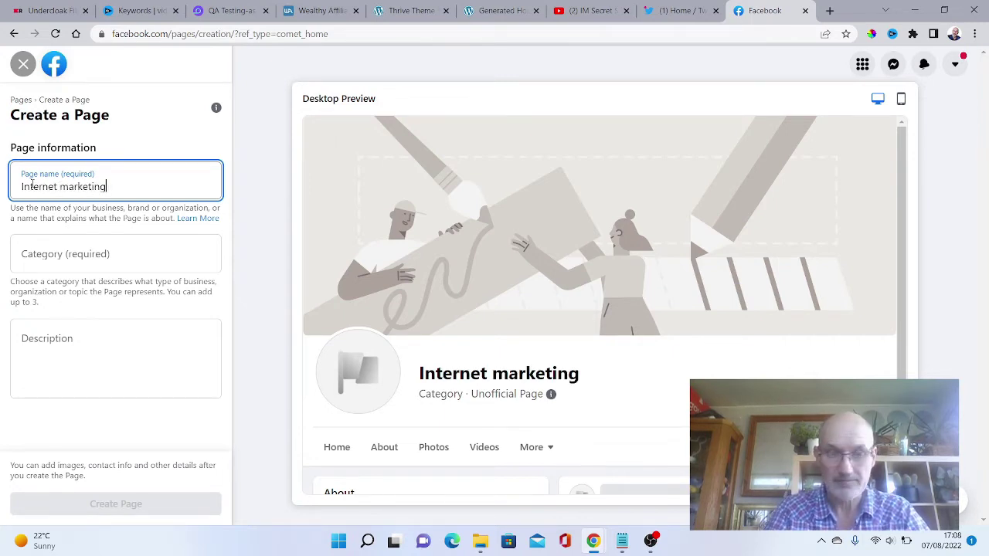
key(Left)
key(Left)
key(Left)
key(Left)
key(Left)
key(Left)
key(Left)
key(Left)
key(BackSpace)
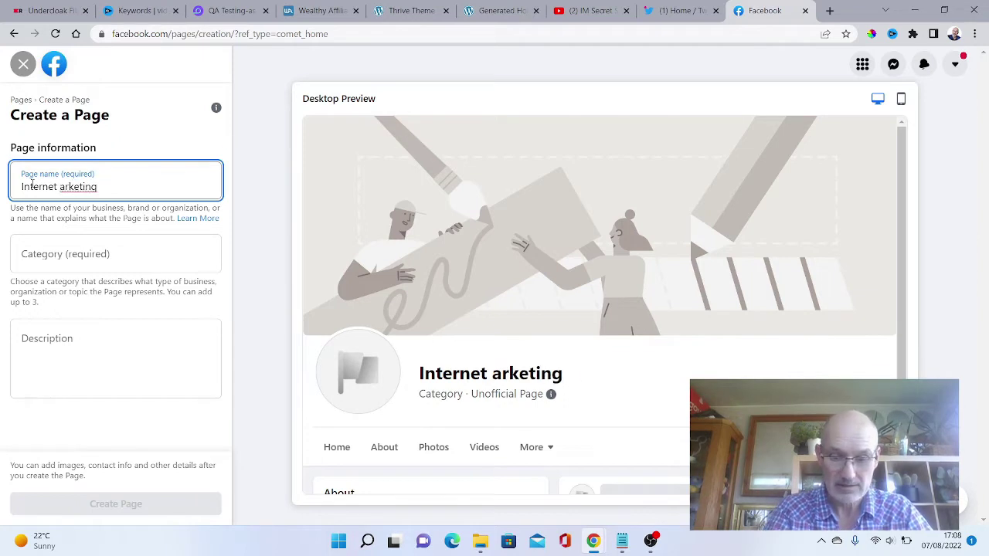
text(M)
key(Right)
key(Right)
key(Right)
key(Right)
key(Right)
key(Right)
key(Right)
key(Right)
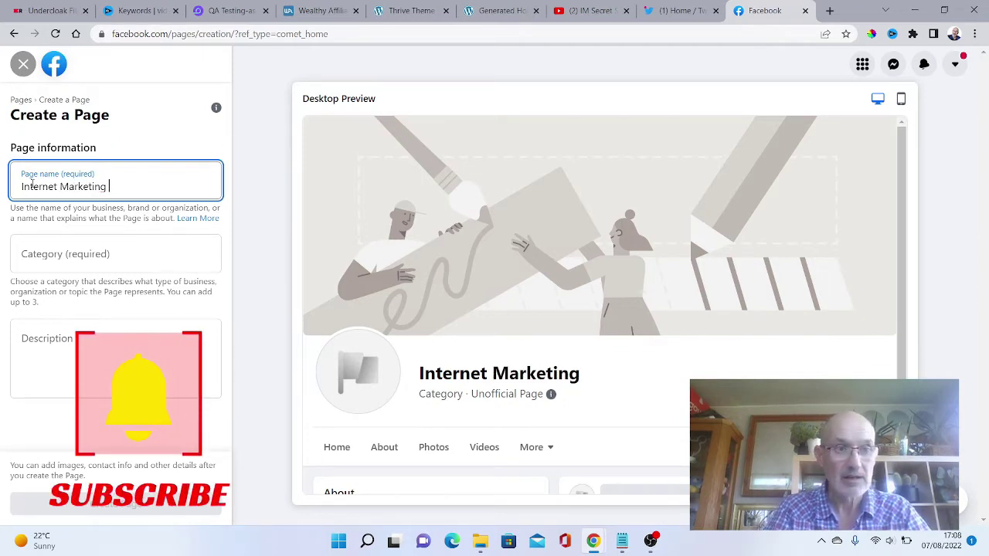
text(Secret)
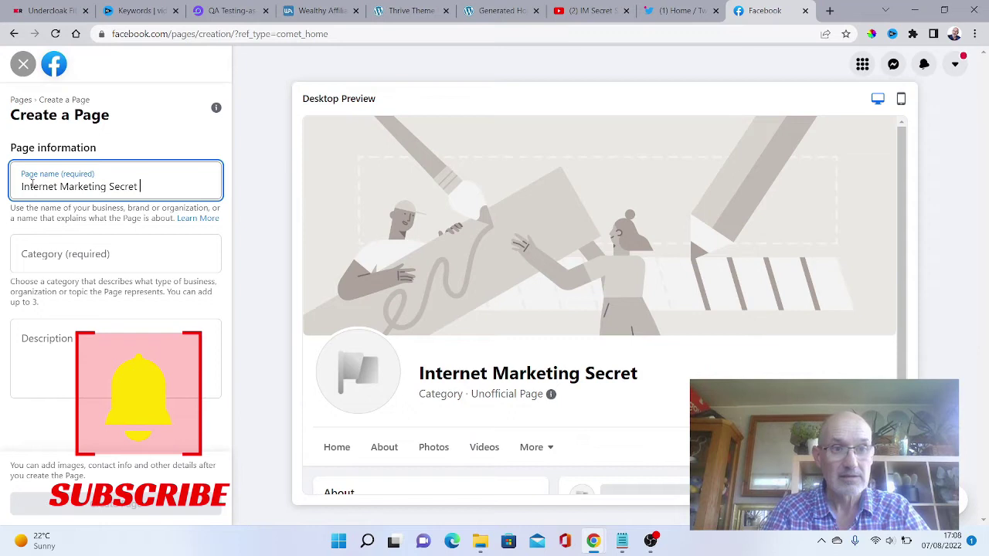
text( Service)
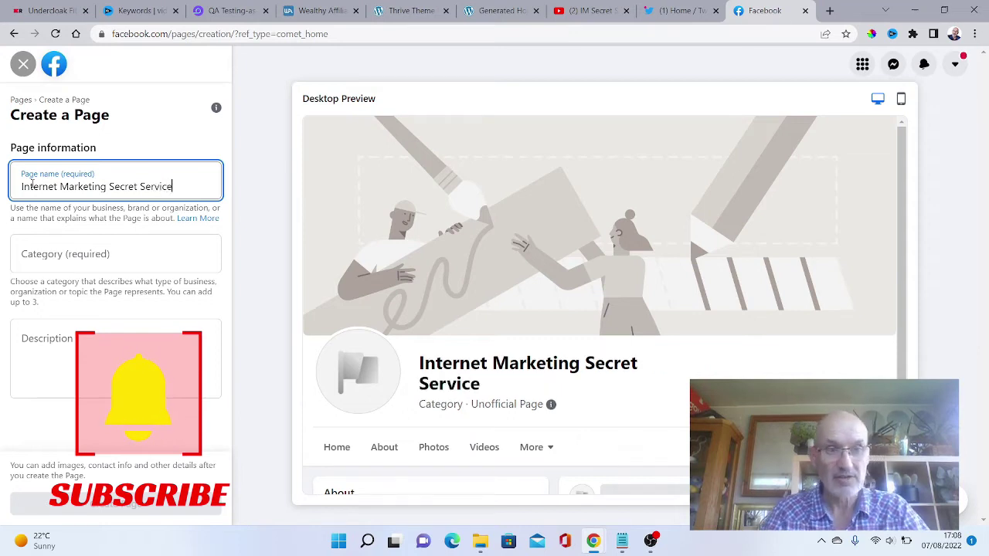
click(61, 253)
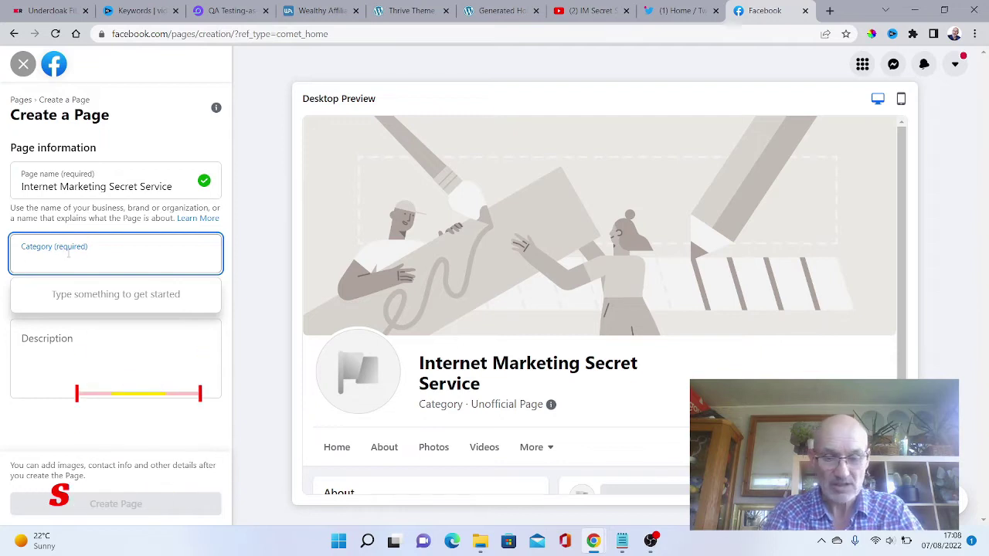
Add the categories Internet Marketing Service and Internet company to the Page.
text(internet)
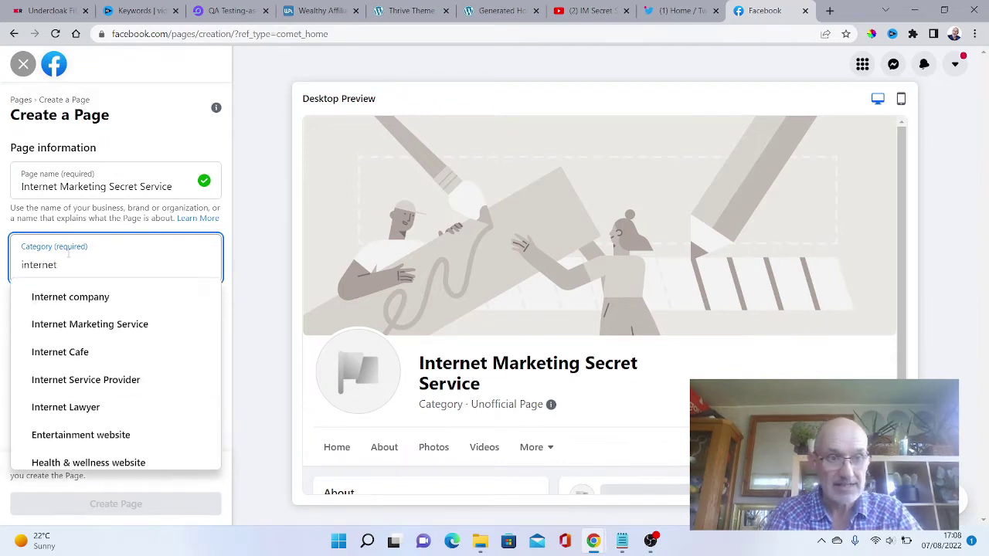
click(94, 325)
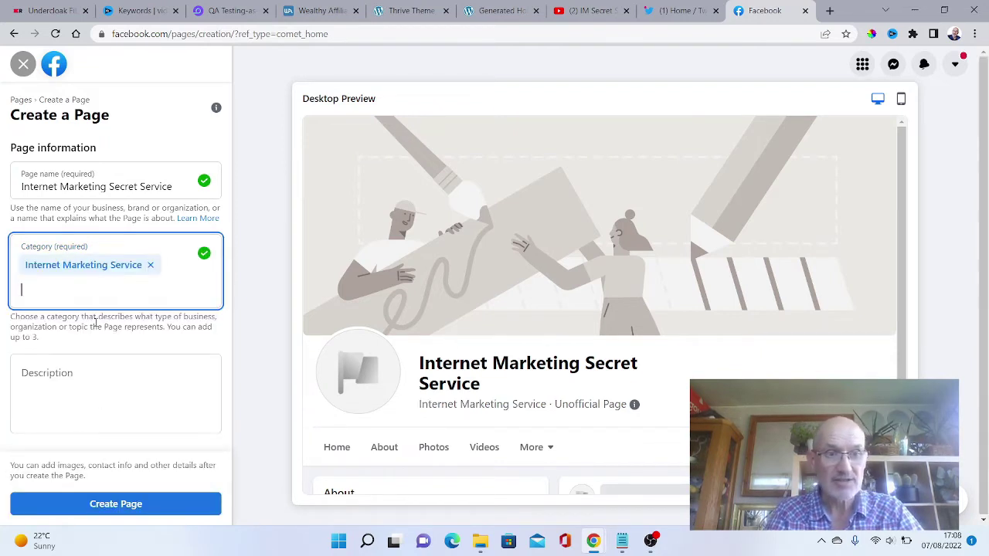
click(36, 287)
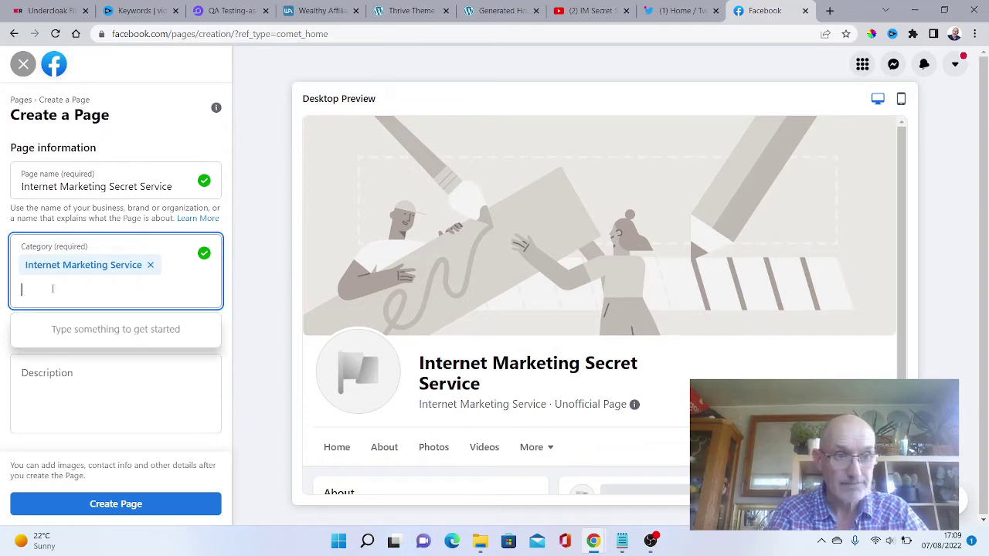
text(intenret)
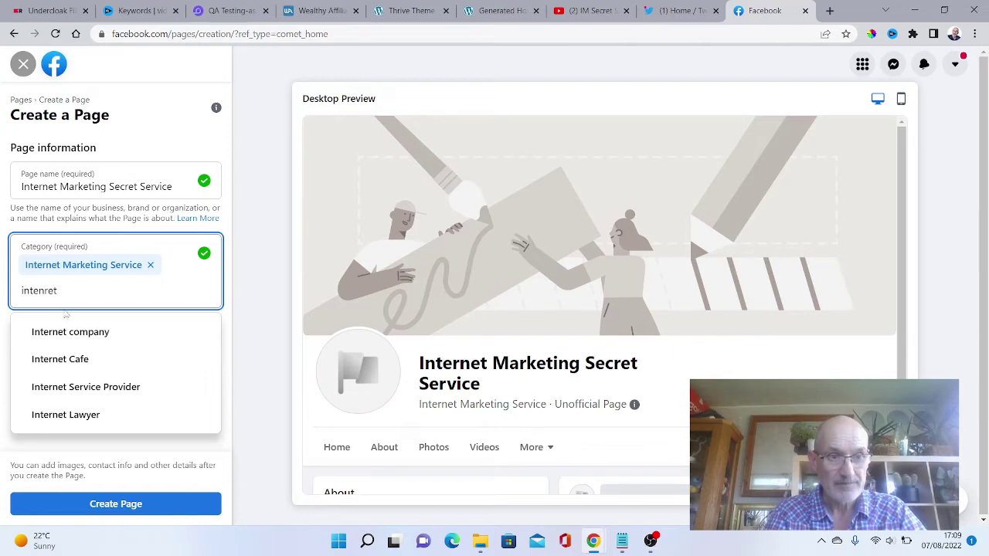
click(78, 331)
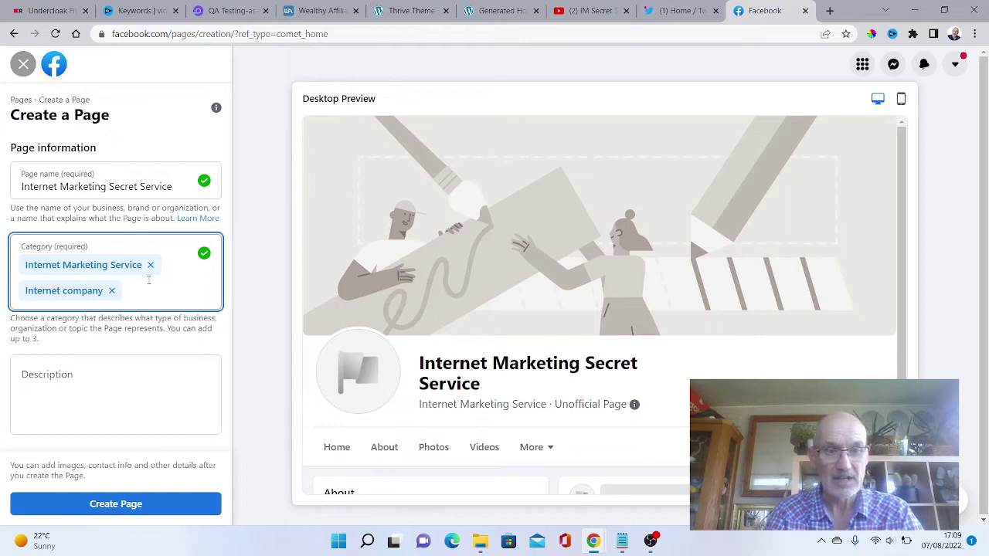
click(48, 375)
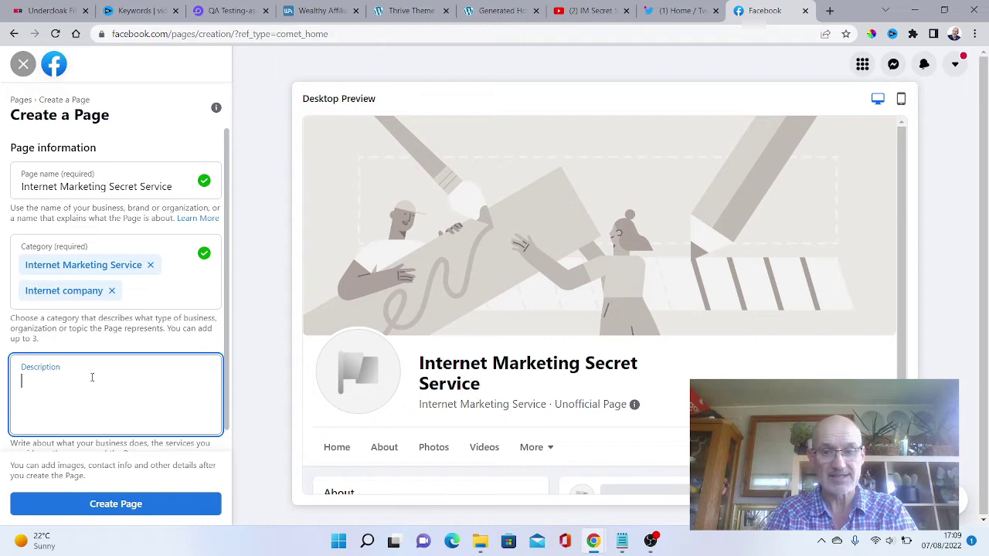
Copy both paragraphs of the prepared description from Notepad.
click(622, 541)
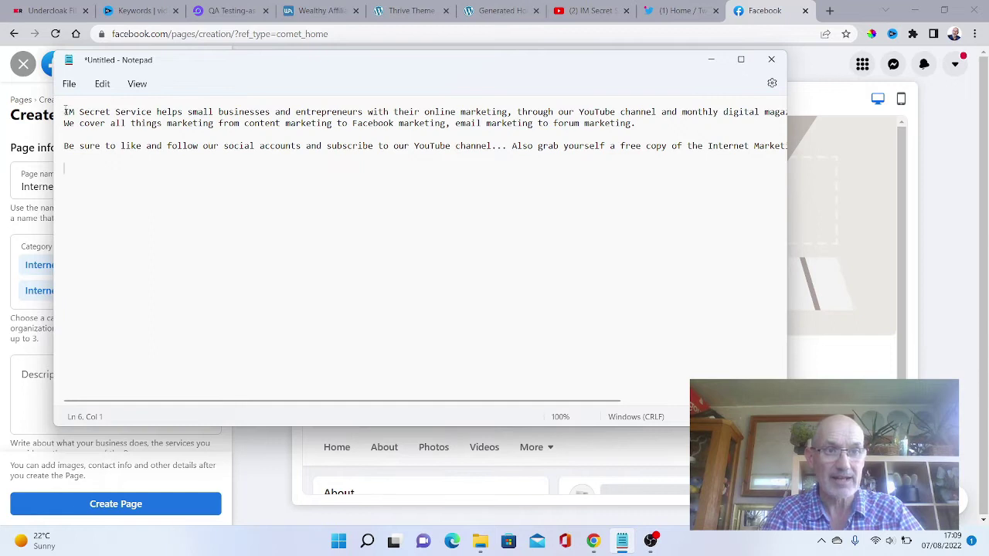
drag(64, 111, 226, 171)
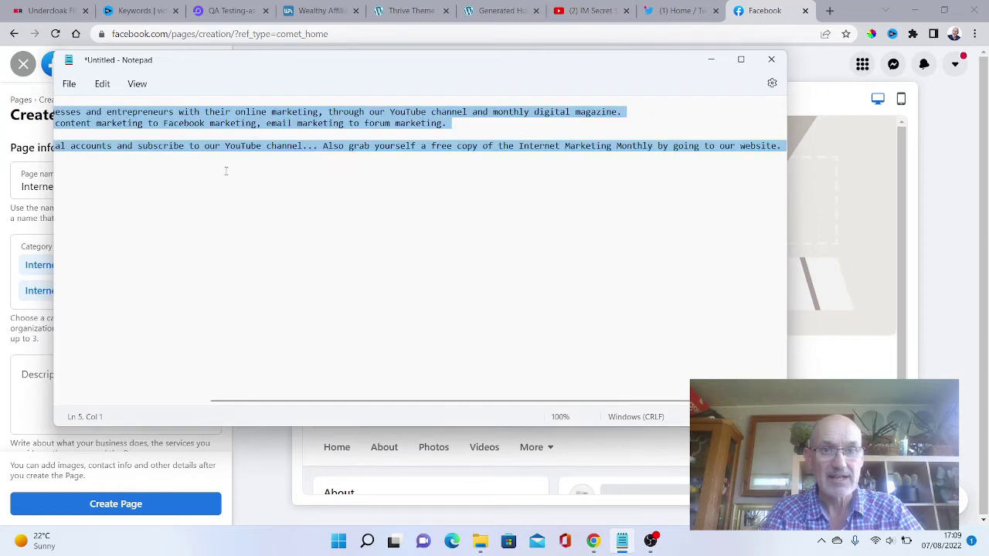
right_click(559, 146)
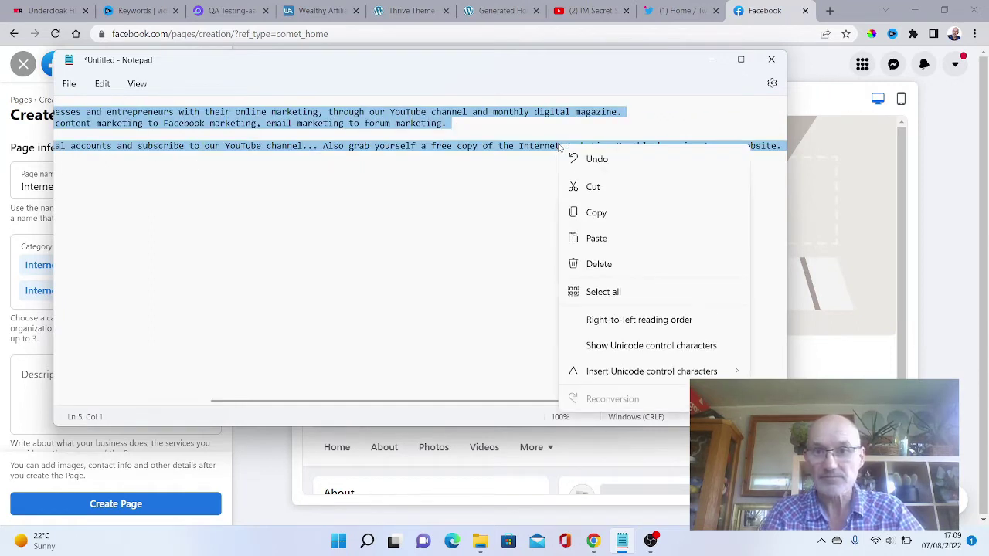
click(589, 214)
Paste the description, cut the email and forum marketing text, and create the Page.
click(711, 59)
click(75, 395)
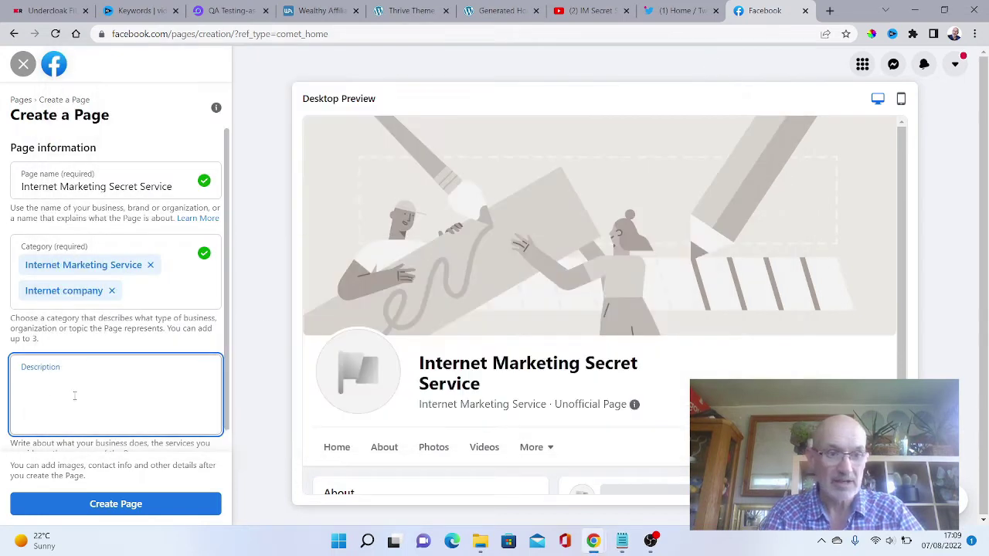
right_click(27, 382)
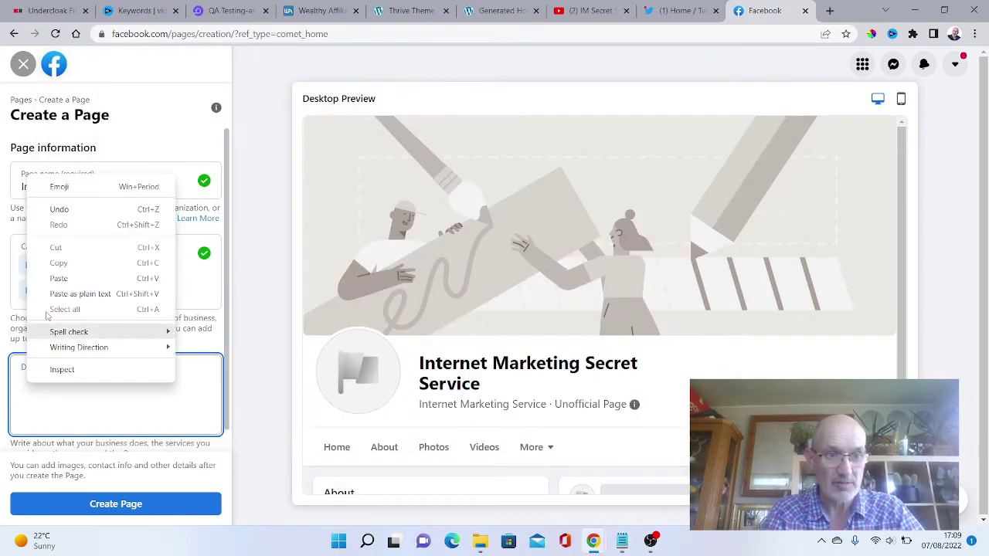
click(59, 279)
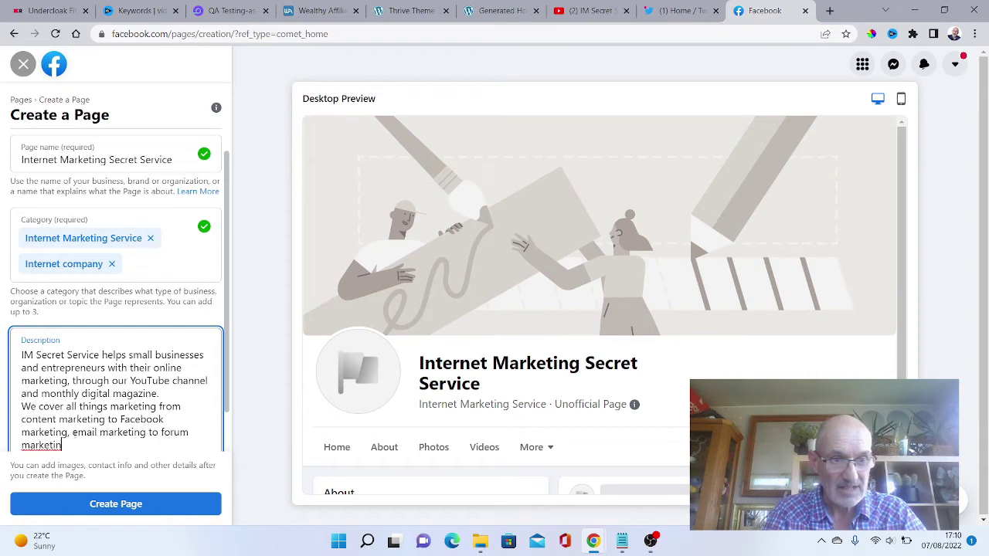
drag(72, 432, 114, 452)
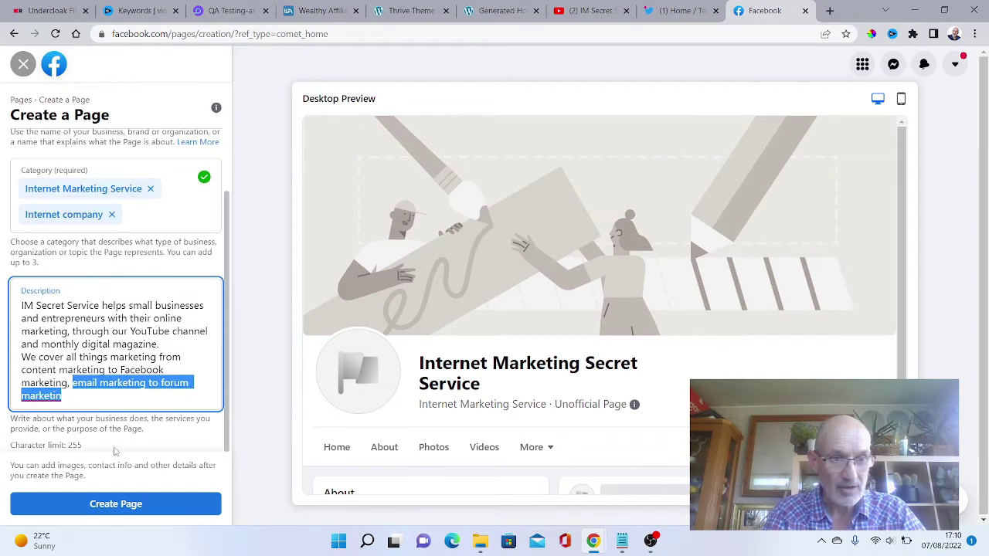
key(BackSpace)
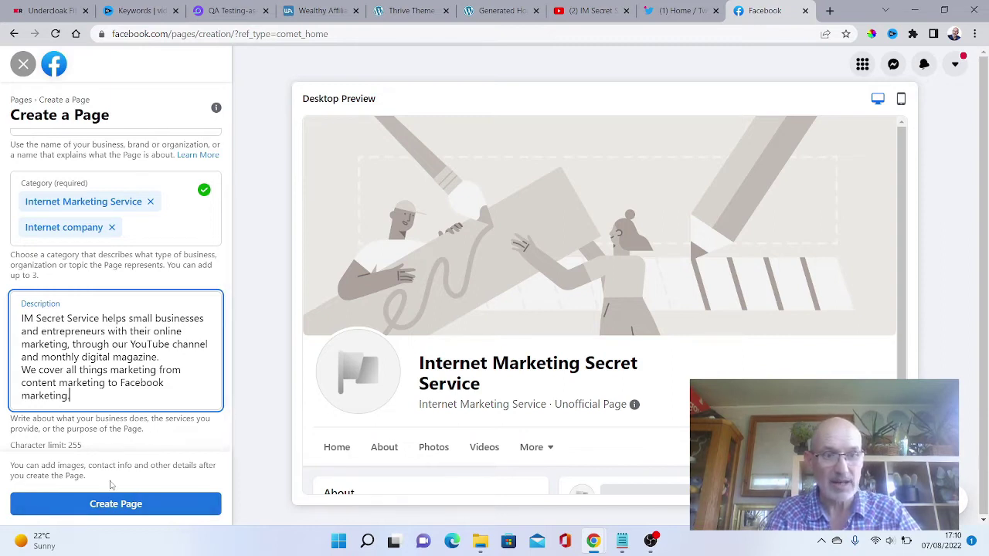
click(110, 504)
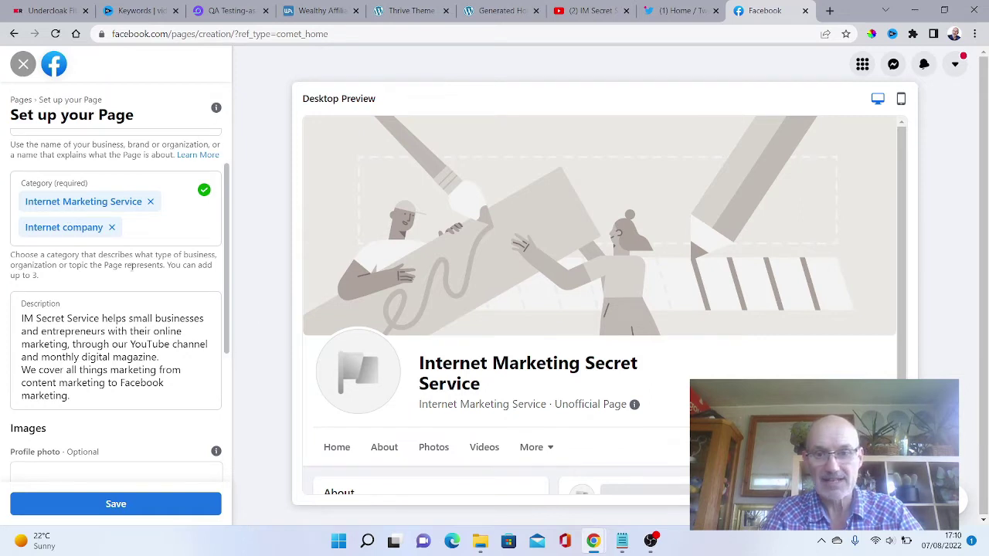
scroll(229, 274, down, 2)
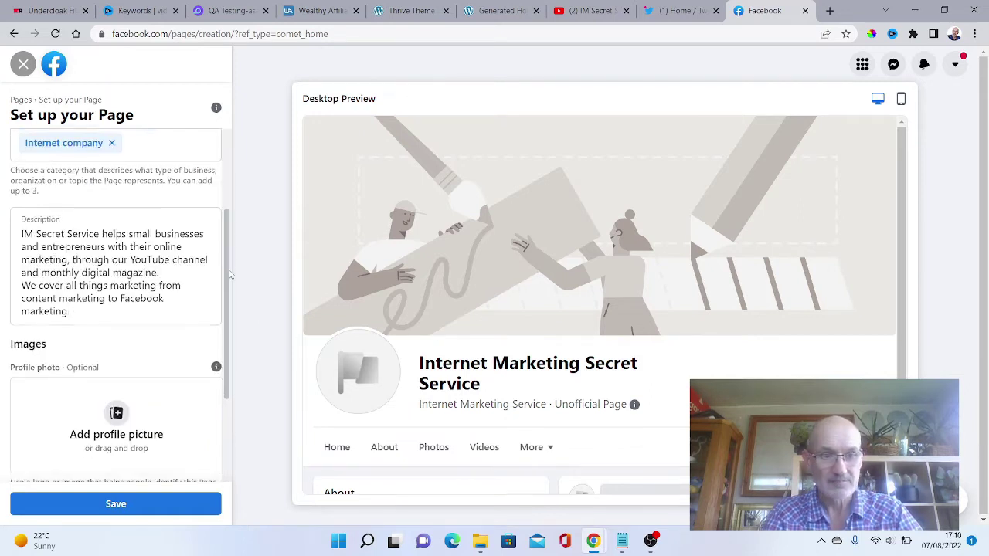
drag(230, 274, 229, 350)
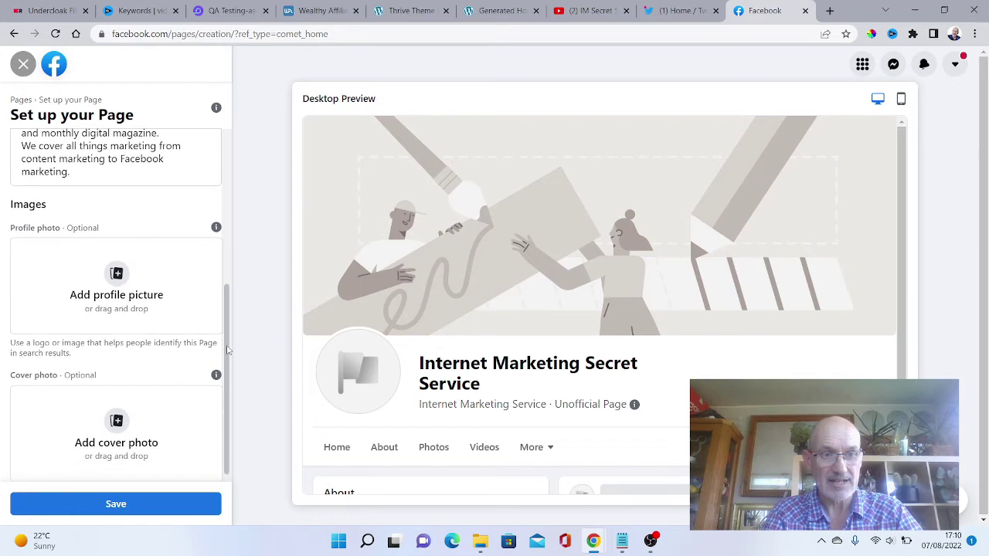
click(114, 279)
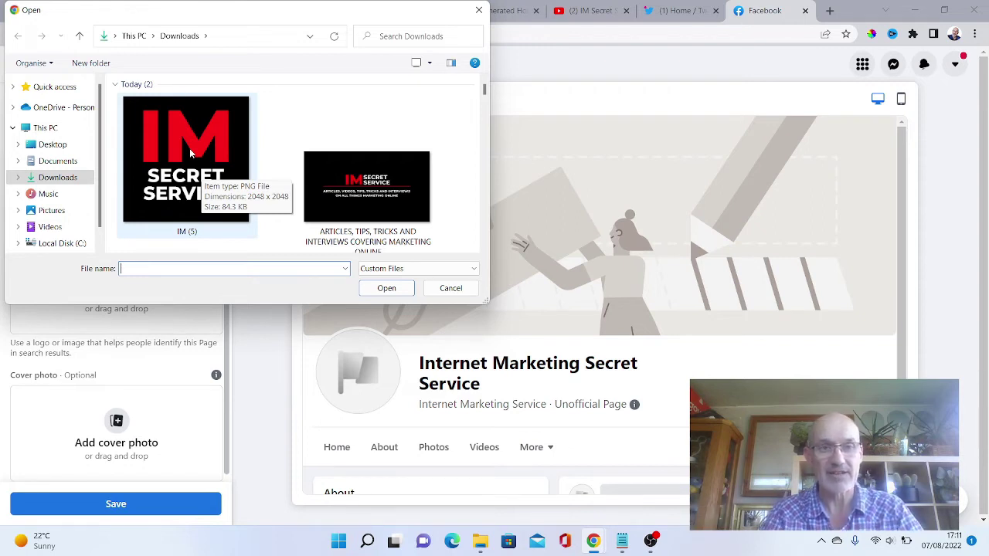
click(190, 153)
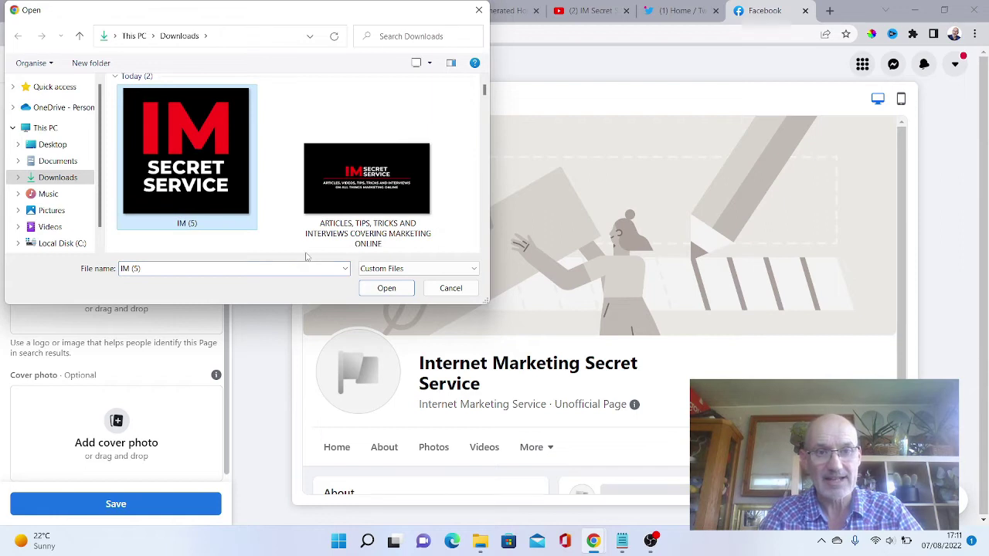
click(378, 288)
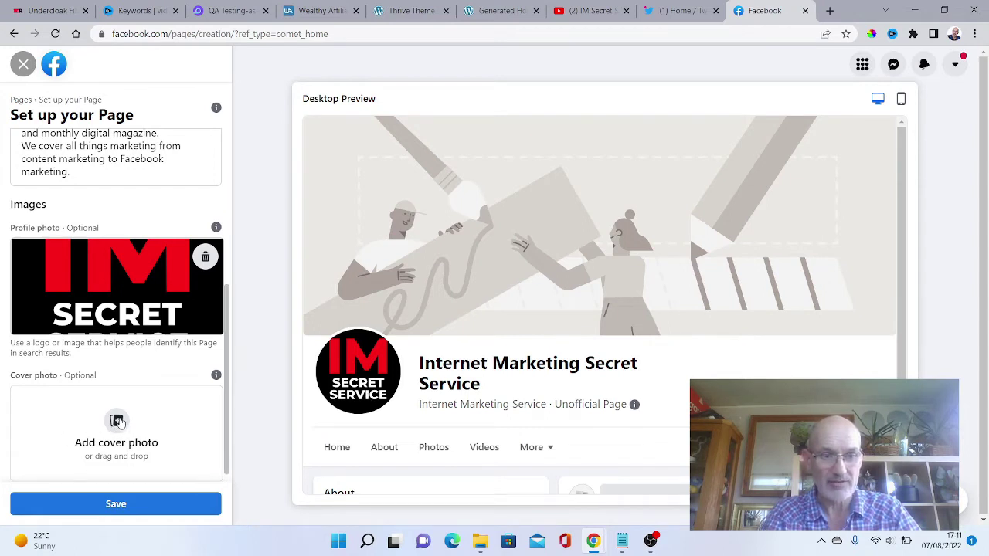
Set the Articles, tips, tricks banner as cover photo and shift it upward in the frame.
click(117, 421)
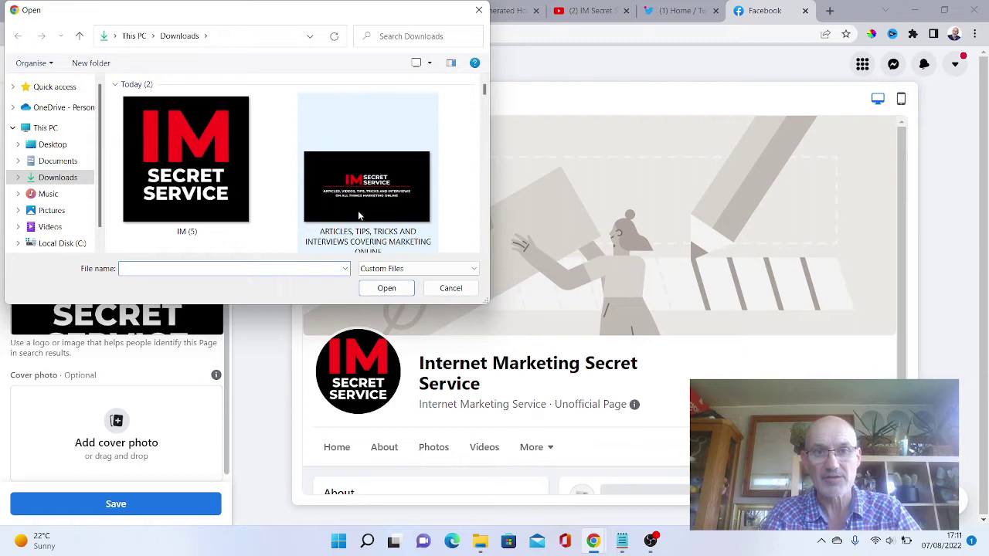
click(371, 190)
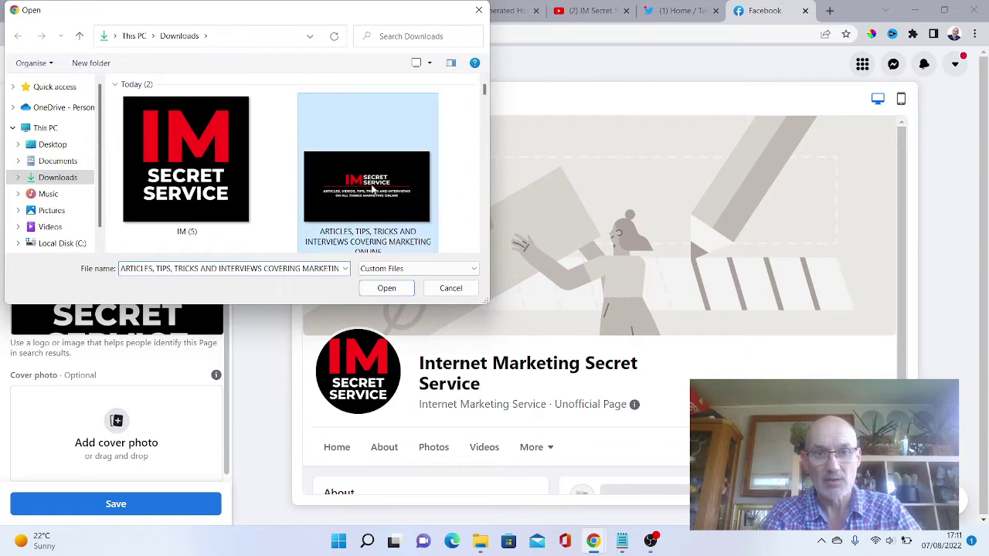
click(386, 288)
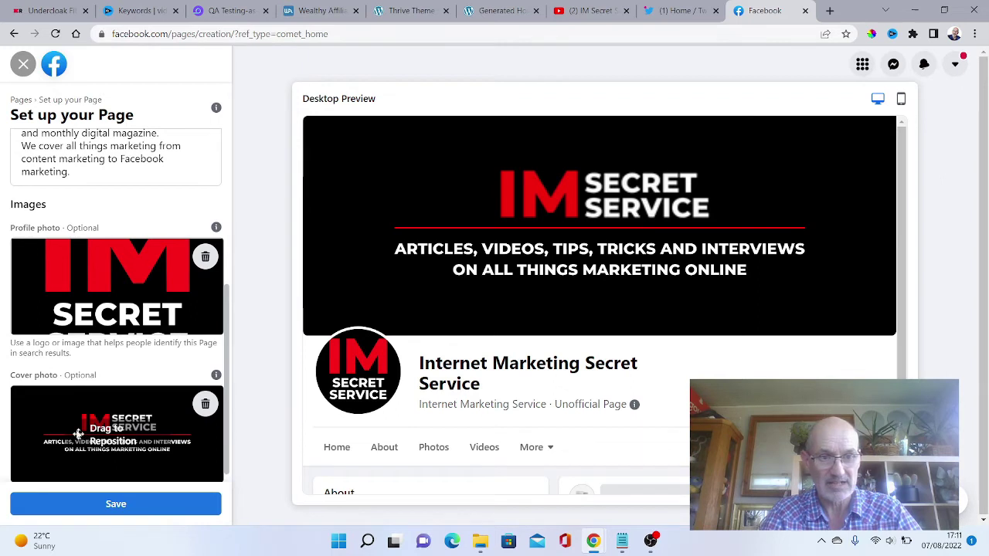
drag(78, 433, 75, 433)
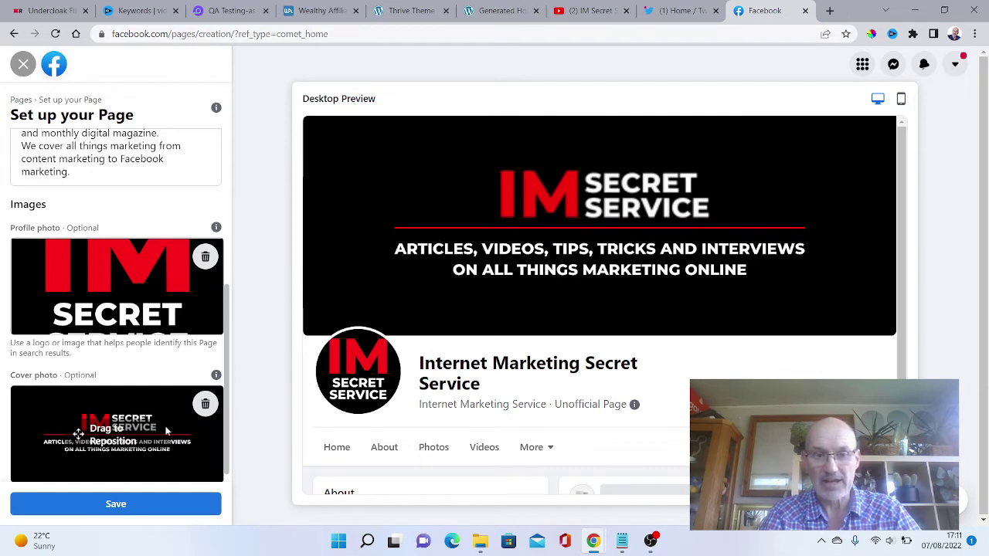
Save the Page setup and scroll back to the top of the live Page.
click(120, 507)
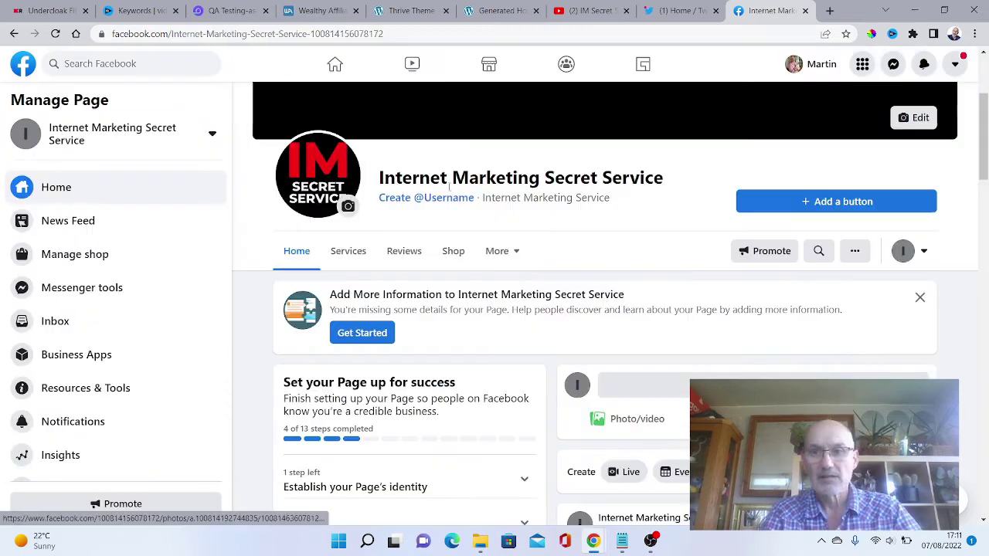
drag(983, 133, 985, 97)
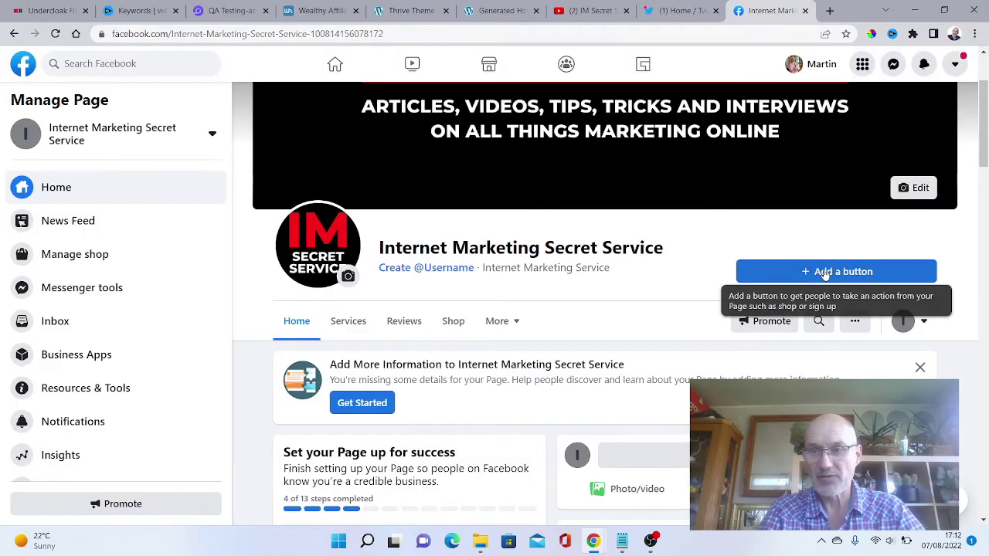
Add an action button to the Page and choose Learn more.
click(832, 272)
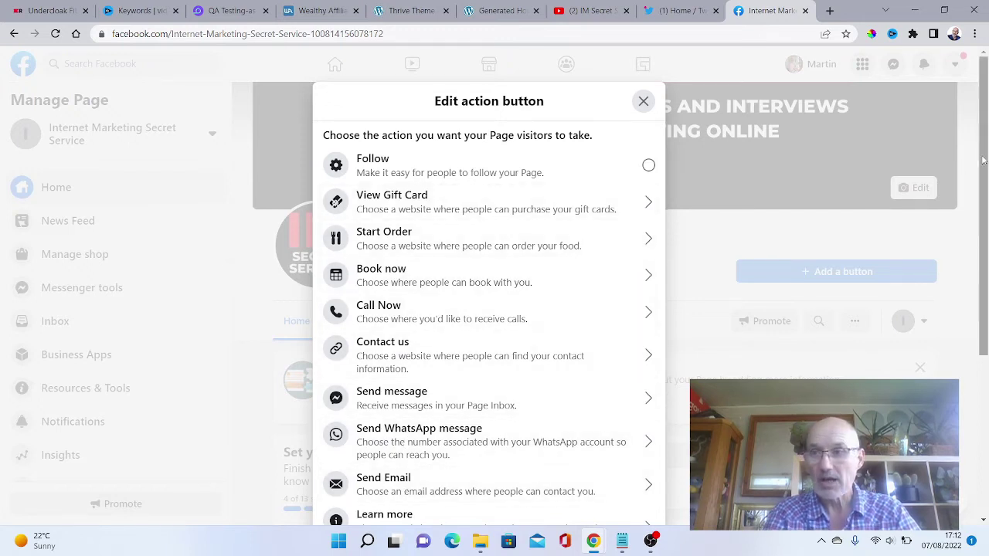
drag(986, 158, 968, 288)
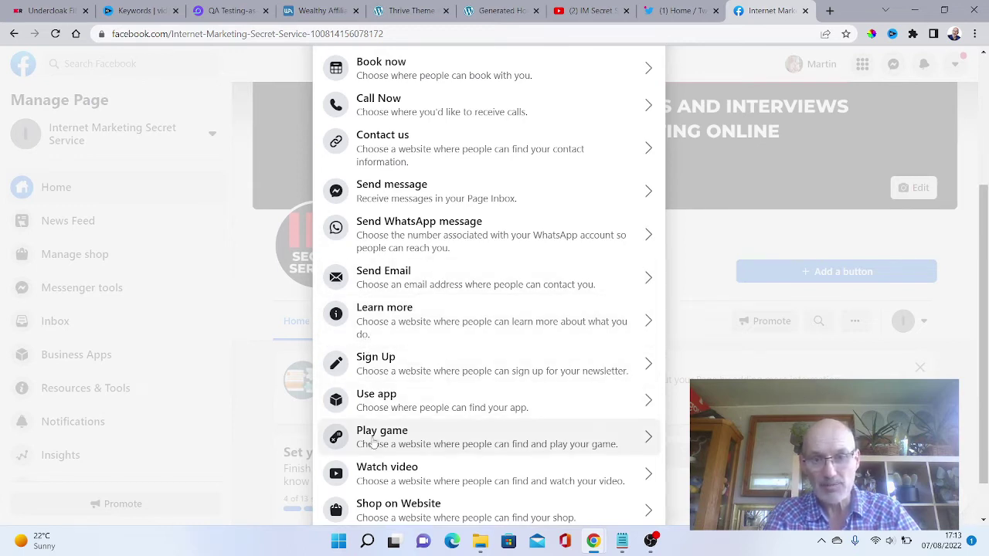
click(389, 317)
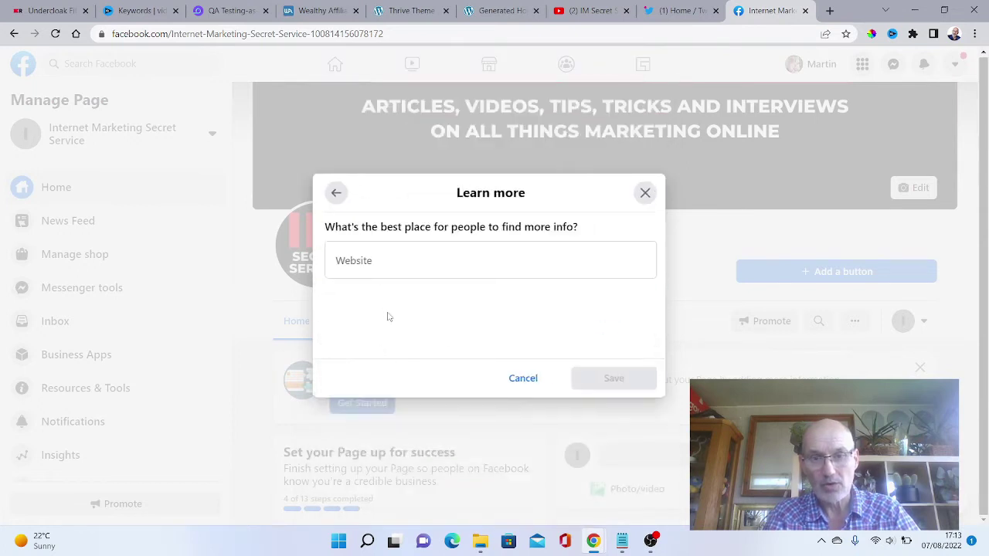
click(347, 258)
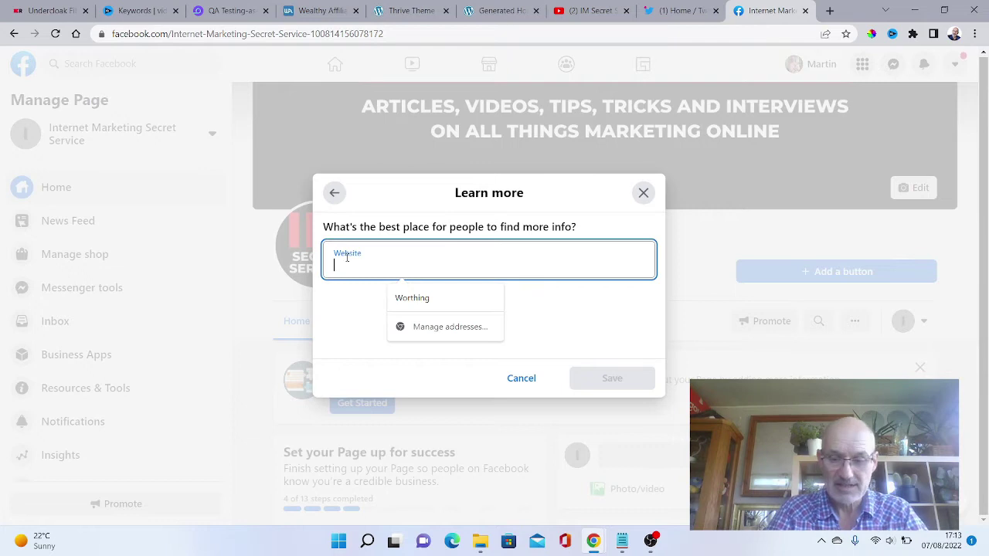
text(https)
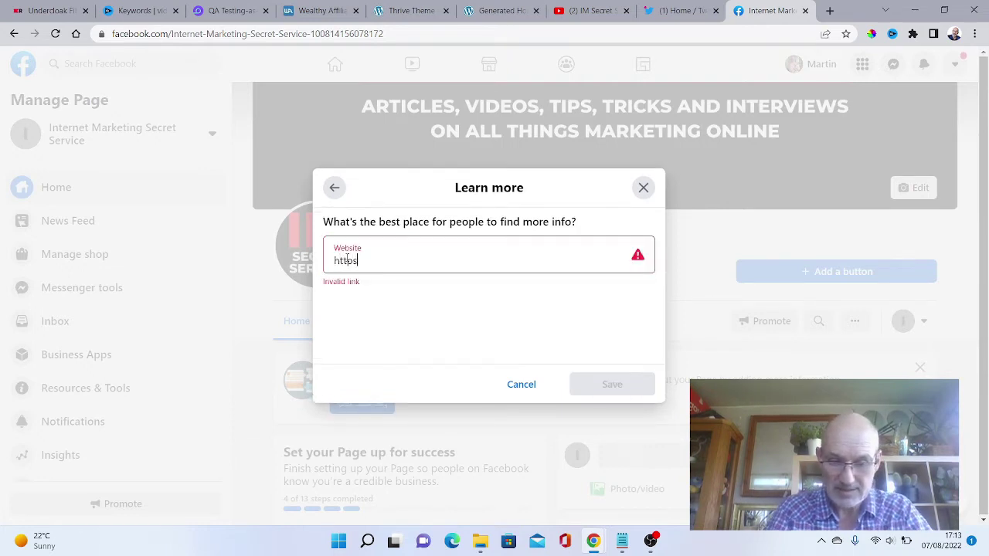
text(://)
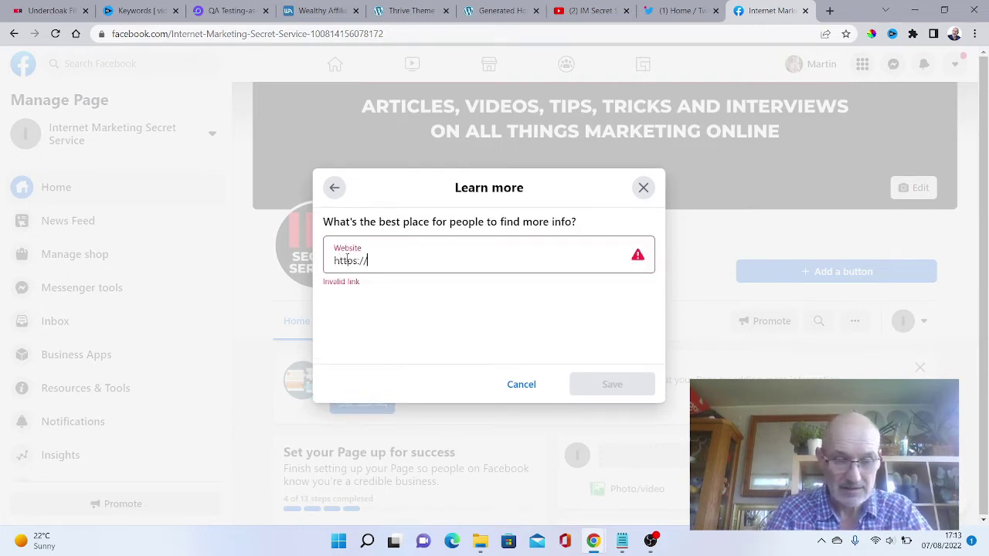
text(www)
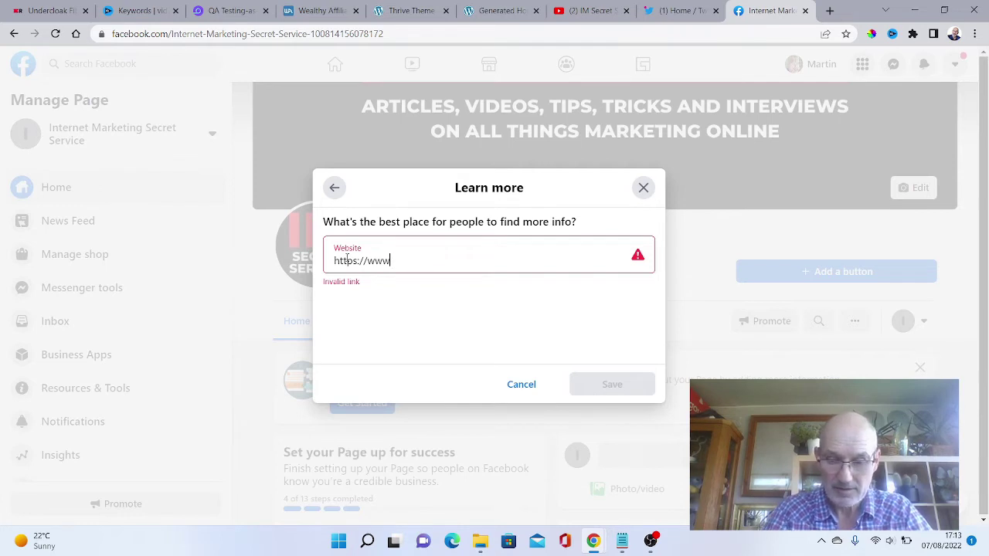
text(.imsec)
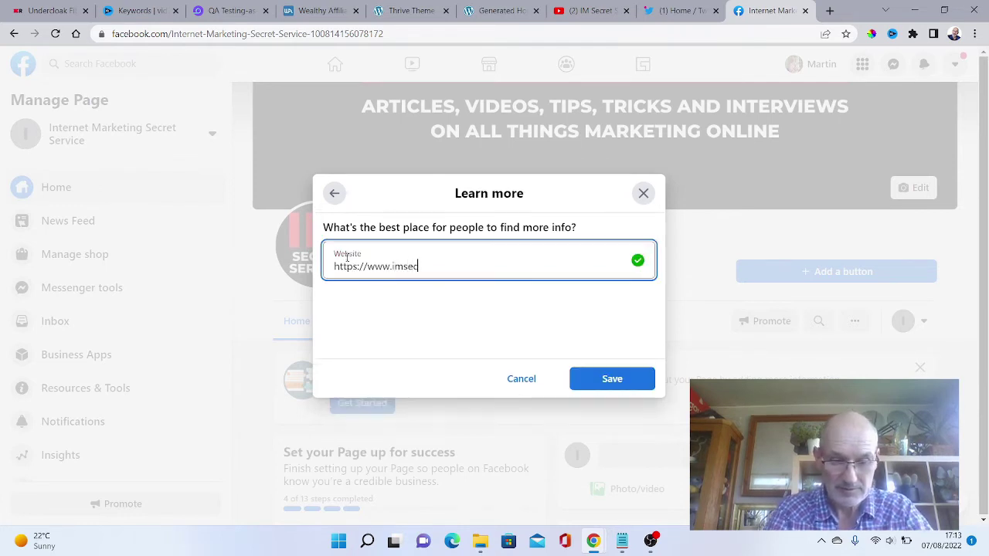
text(retserv)
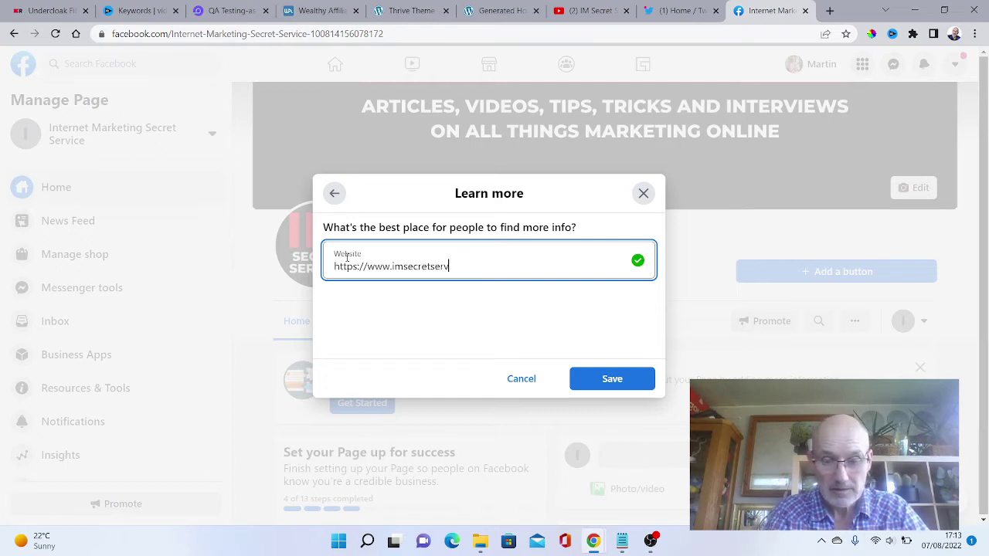
text(oceice.com)
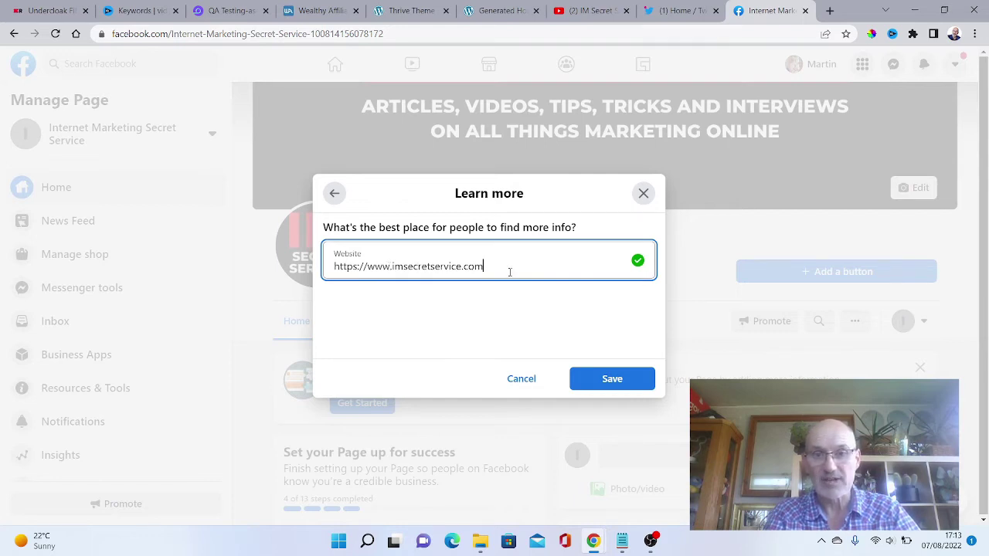
click(602, 377)
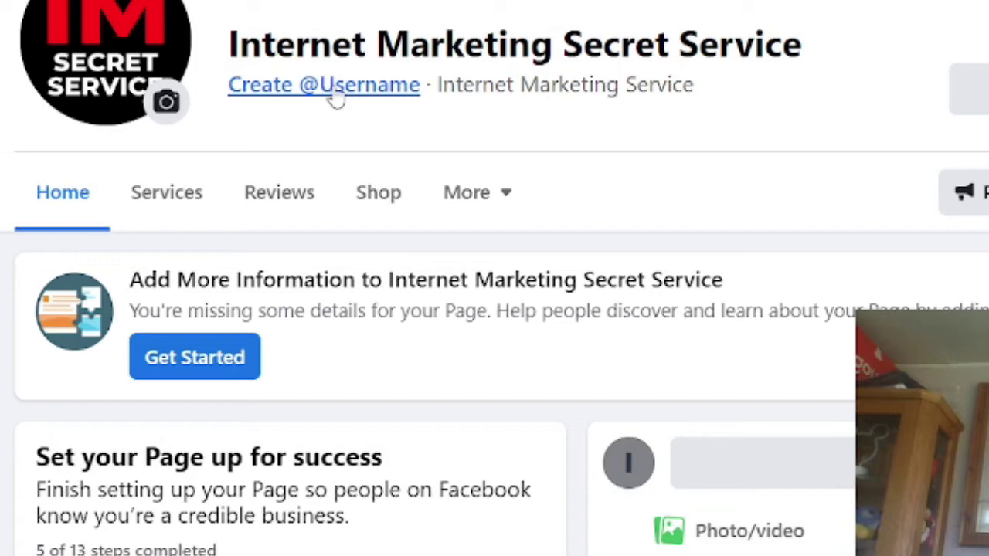
click(336, 91)
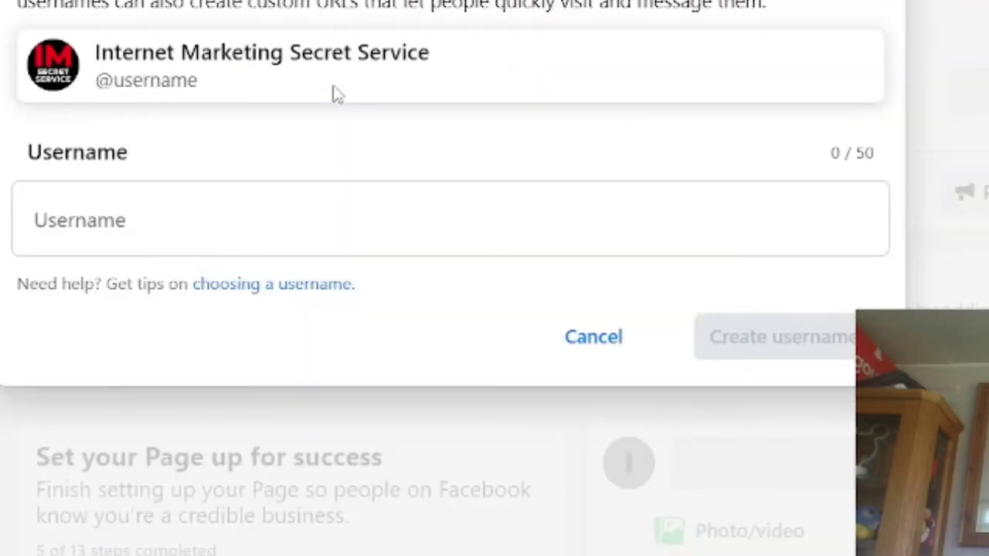
click(80, 223)
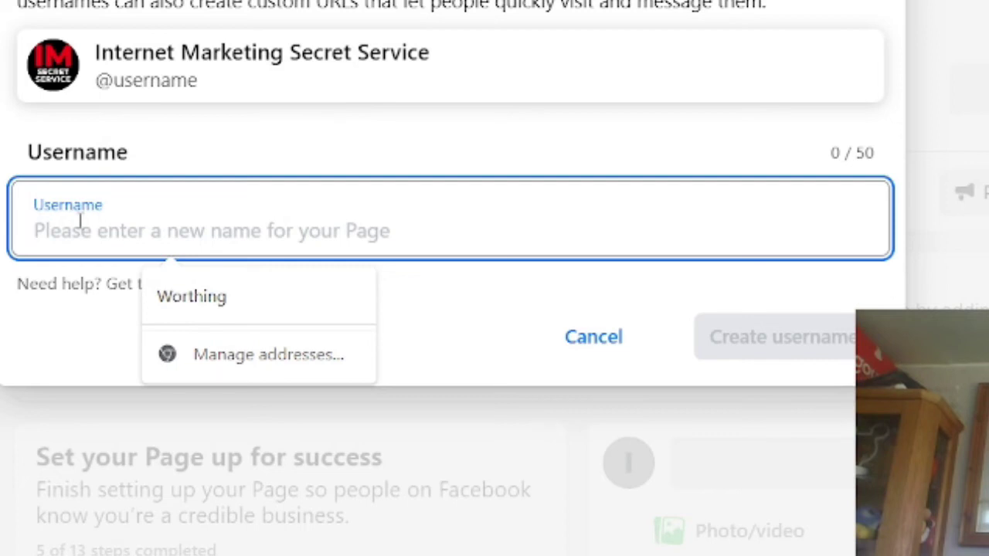
text(IMSecretService)
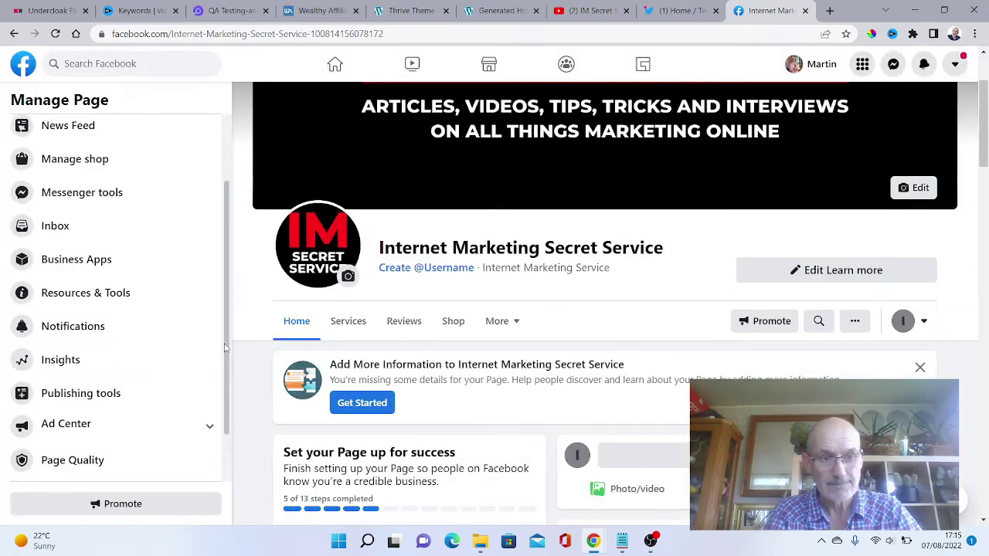
click(693, 134)
scroll(222, 394, down, 4)
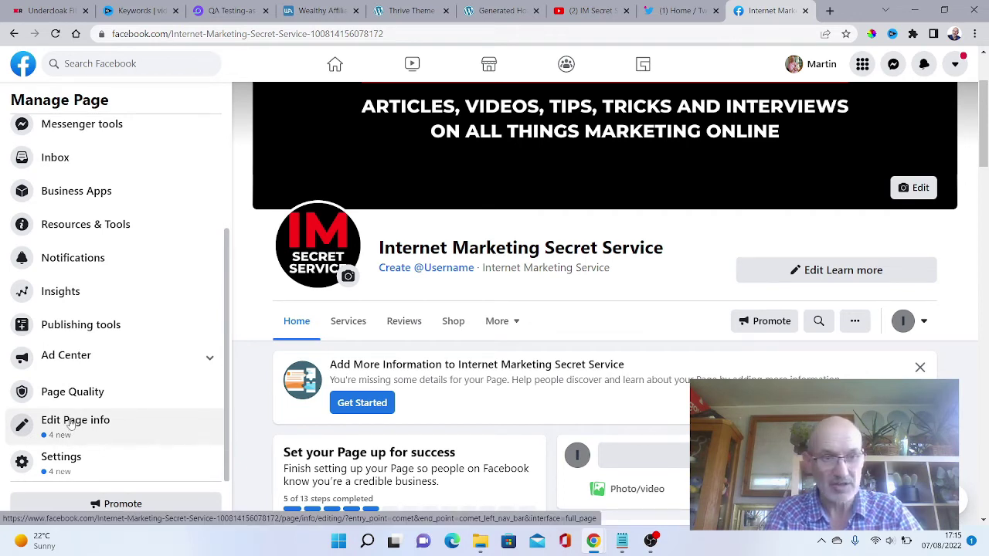
In Edit Page info, tick 'My Page doesn't have a phone number' and the WhatsApp-number option.
click(71, 424)
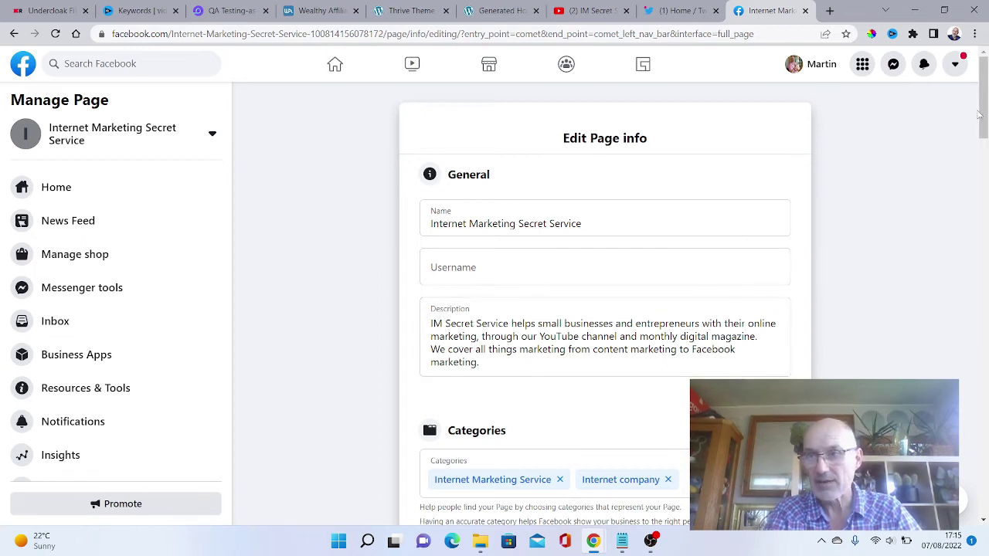
drag(984, 106, 977, 184)
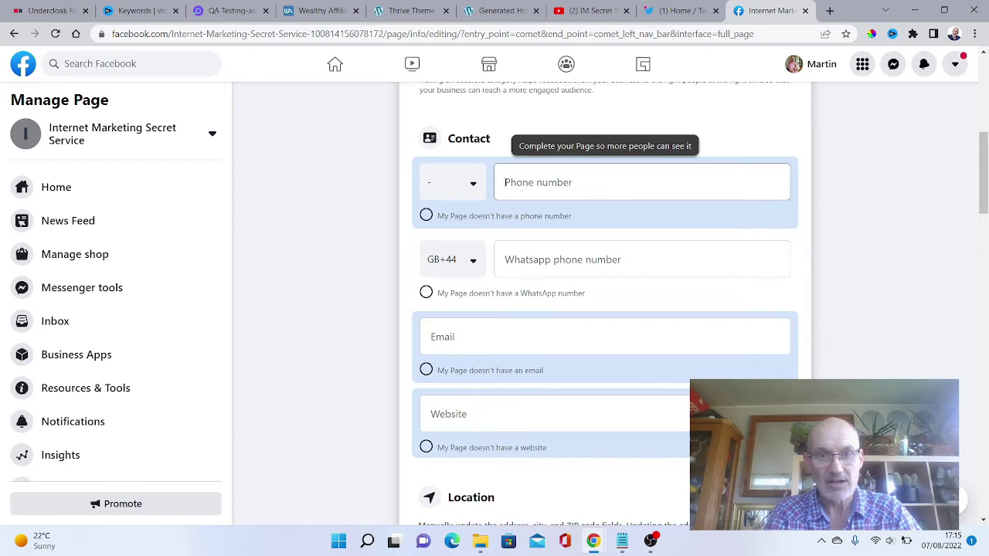
click(426, 216)
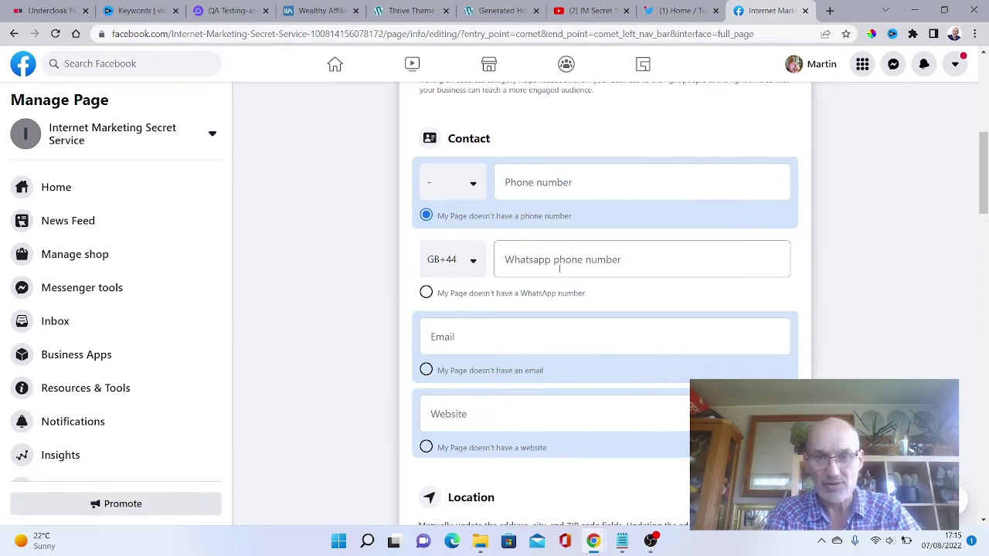
click(426, 294)
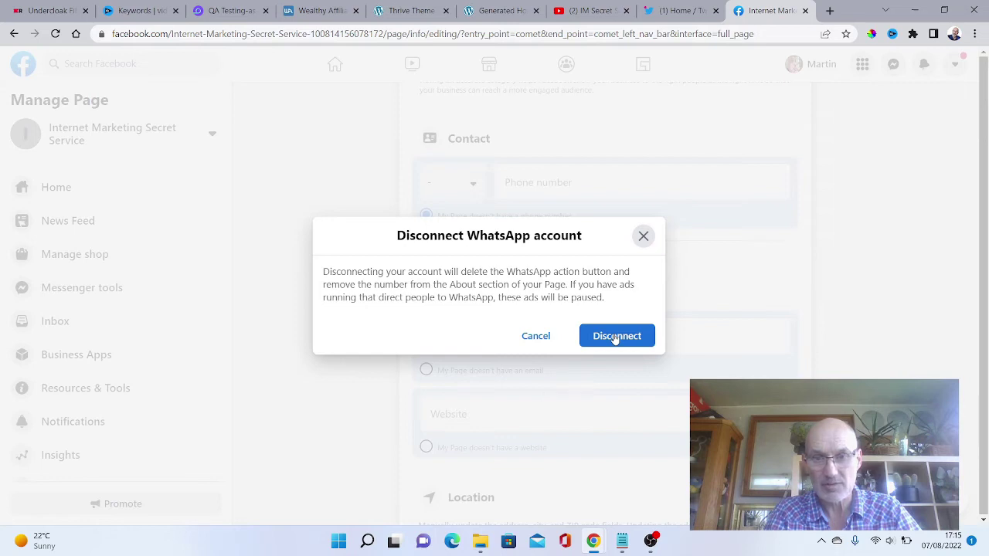
Confirm the WhatsApp disconnection and enter the business's support e-mail address, fixing the typo.
click(615, 337)
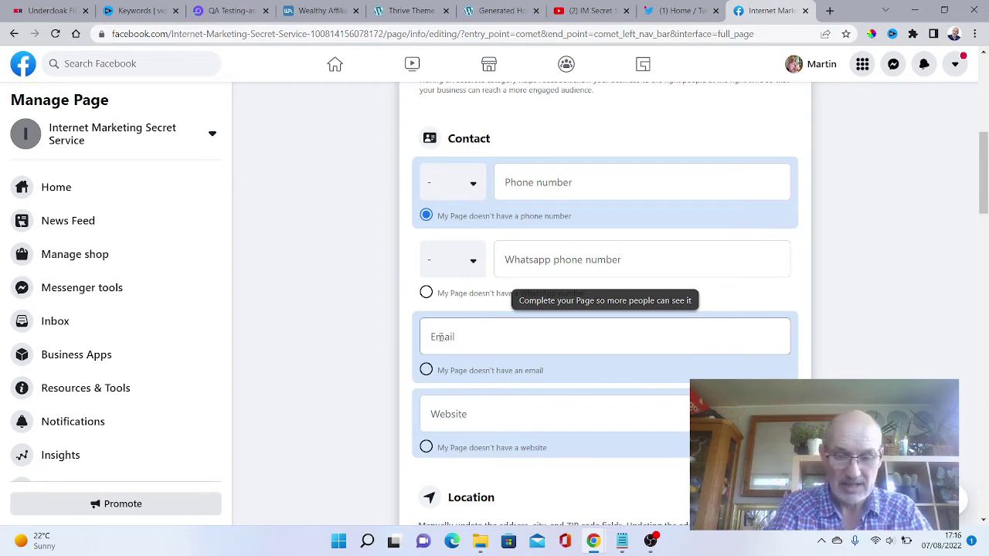
click(441, 336)
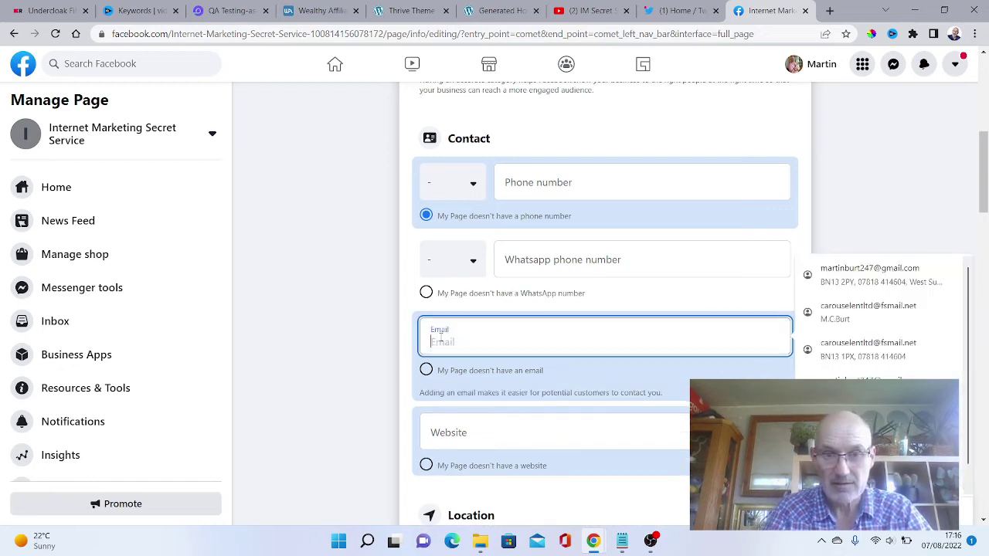
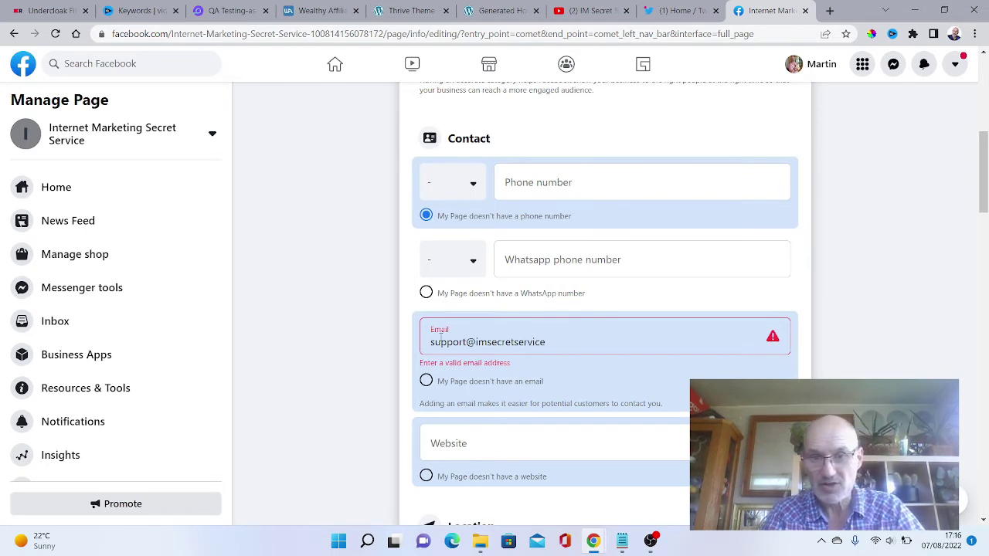
triple_click(439, 343)
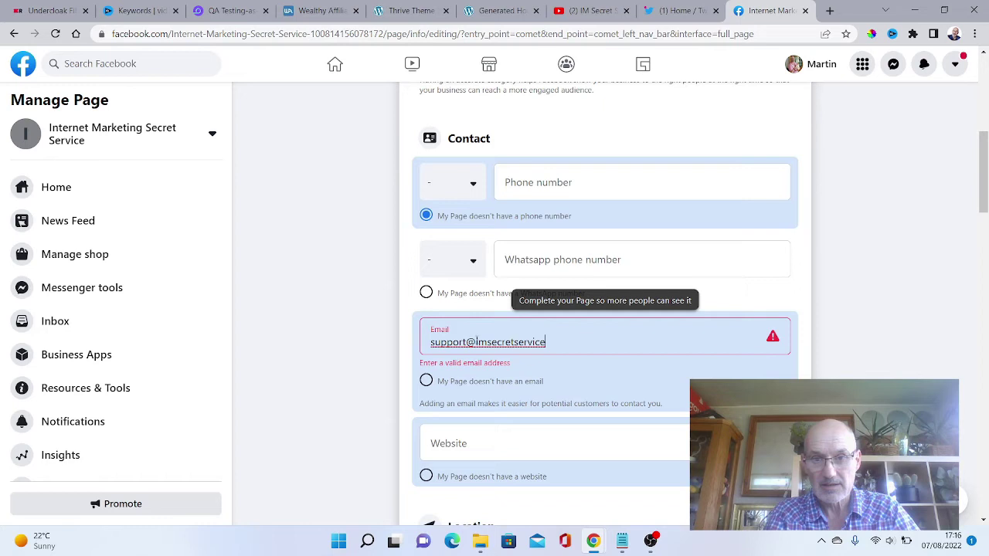
text(.com)
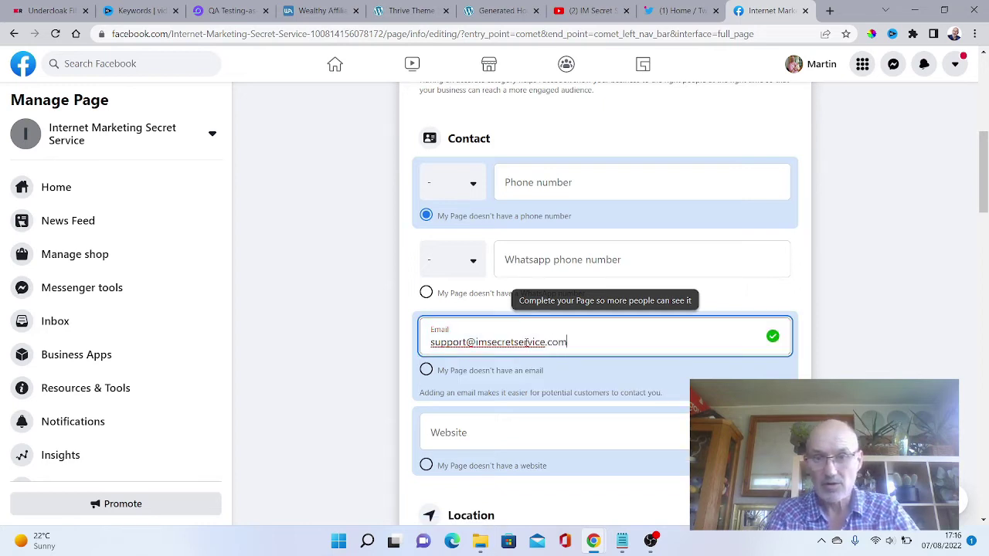
Enter imsecretservice.com as the Page's website.
click(440, 435)
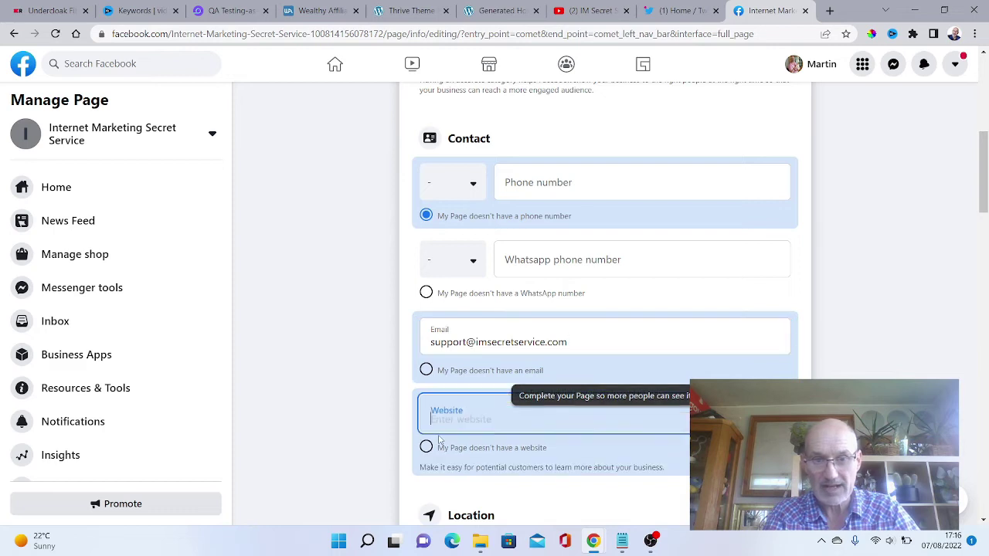
text(i)
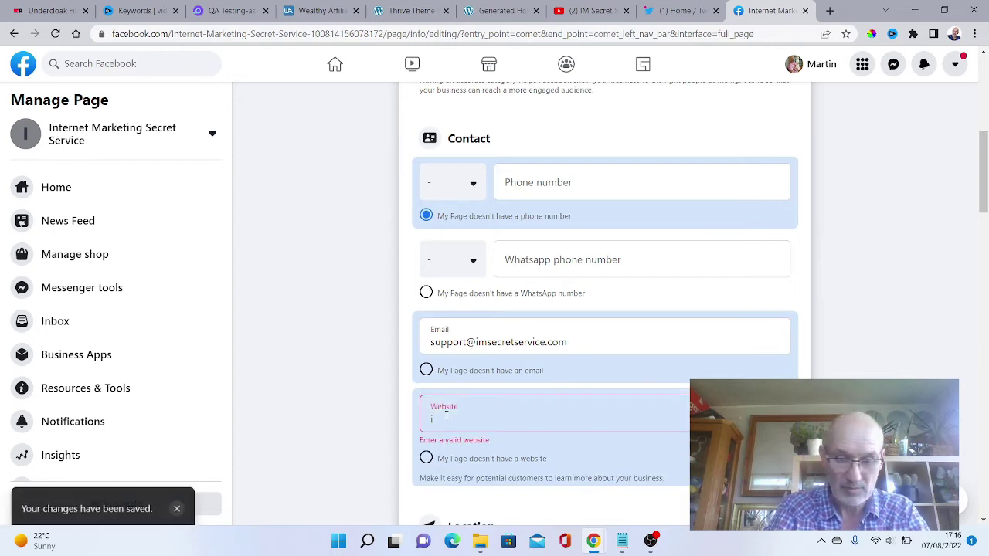
text(msecrets)
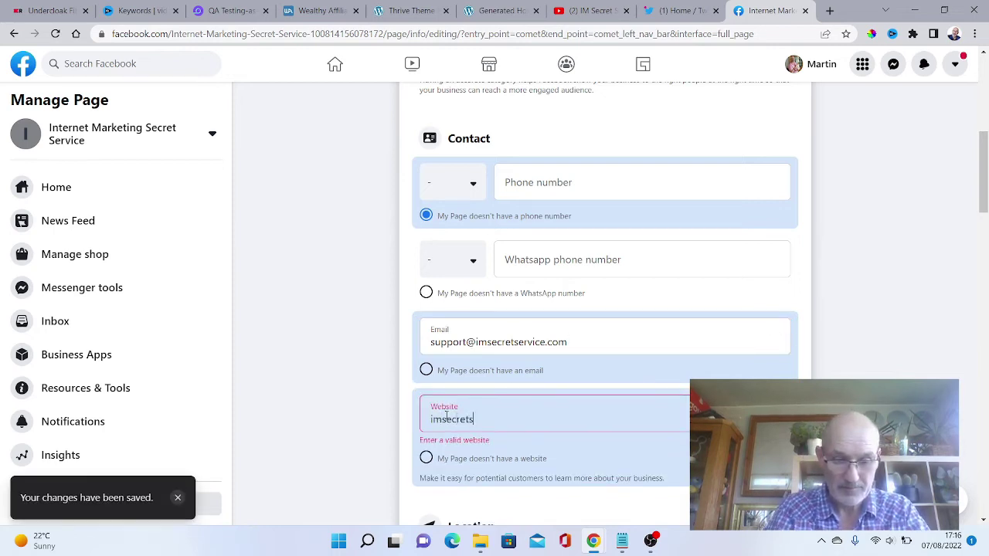
text(ervice.com)
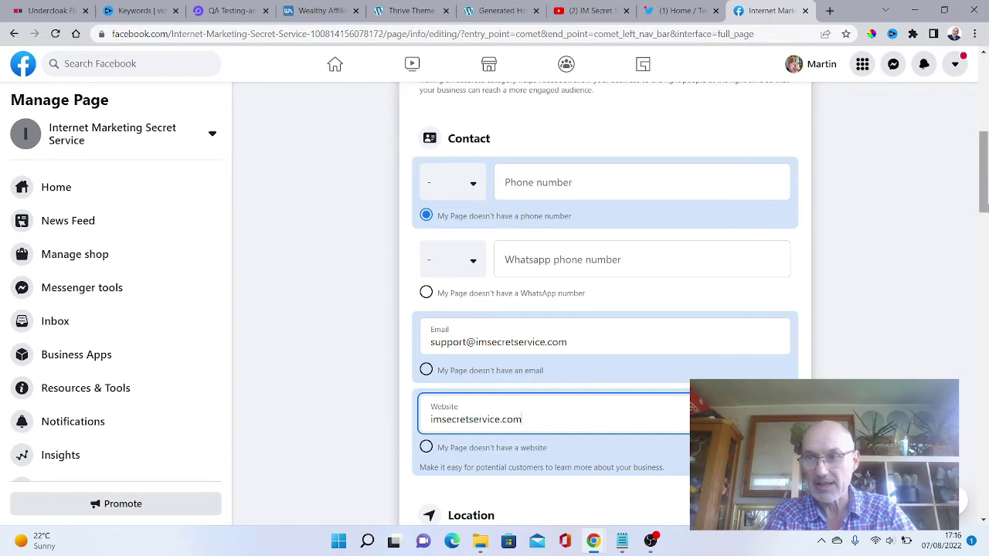
drag(986, 178, 978, 220)
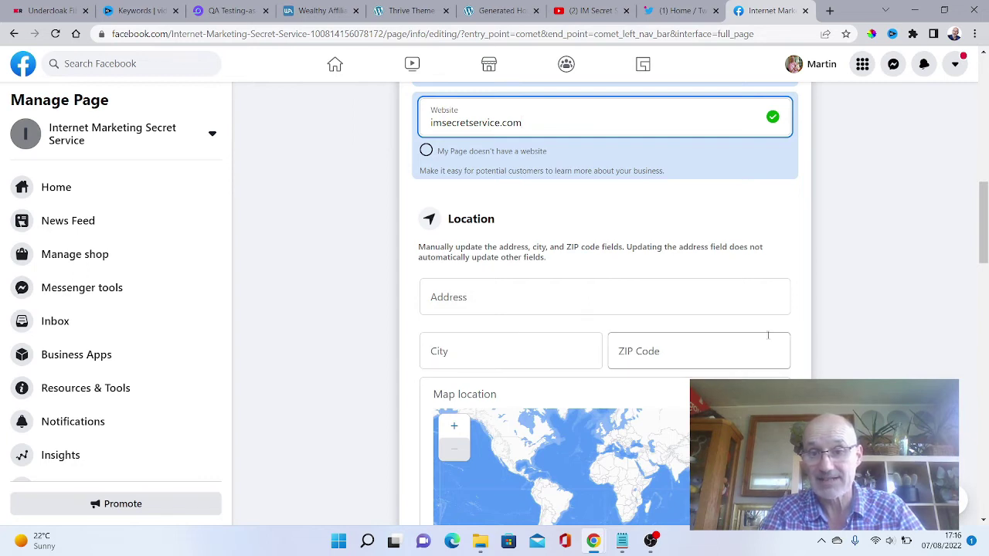
Tick 'My Page doesn't have a location' below the Location map.
scroll(983, 199, down, 1)
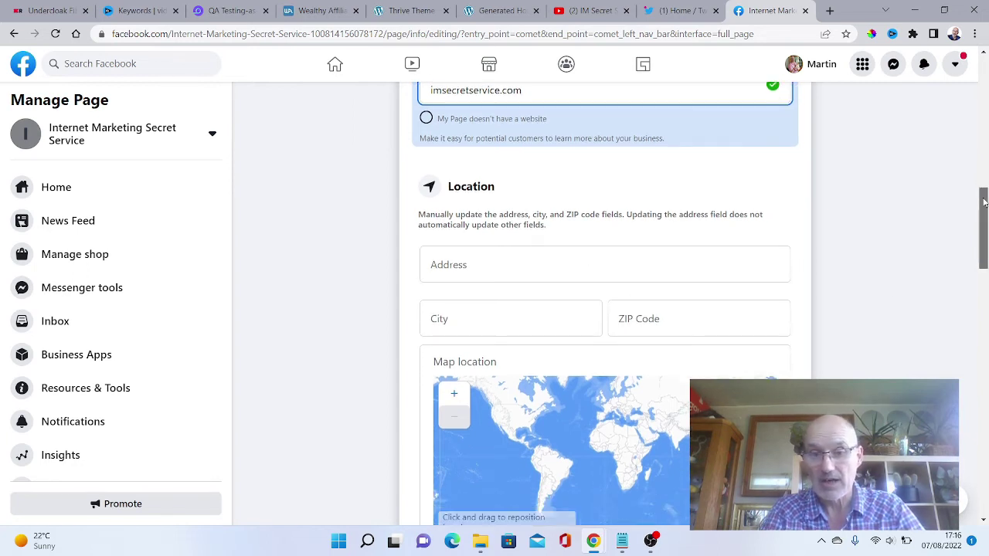
drag(983, 199, 979, 251)
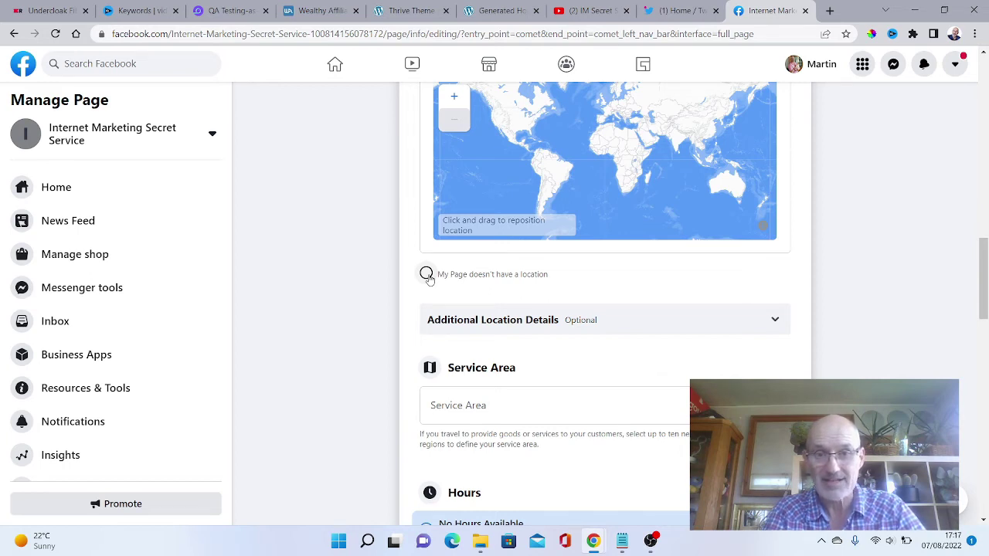
click(427, 276)
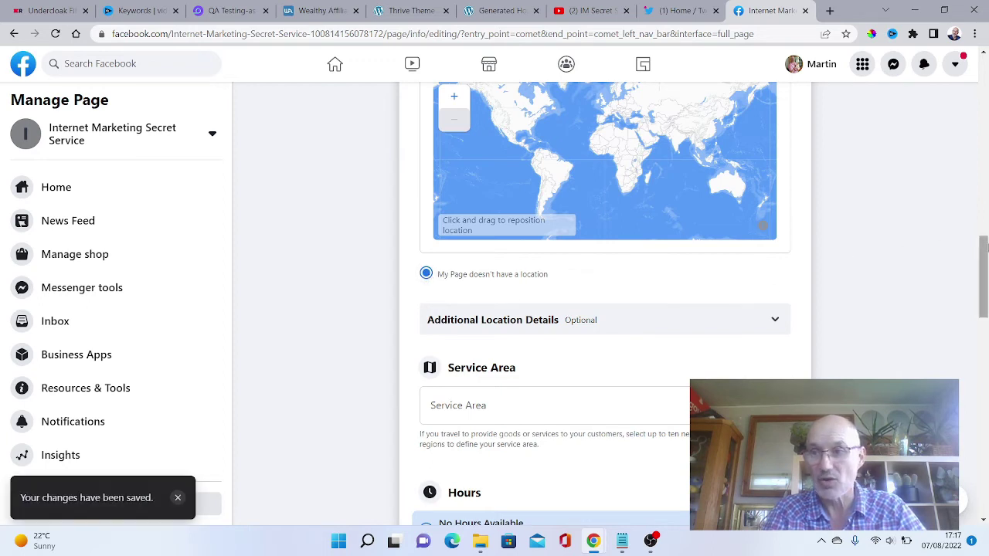
drag(984, 245, 984, 272)
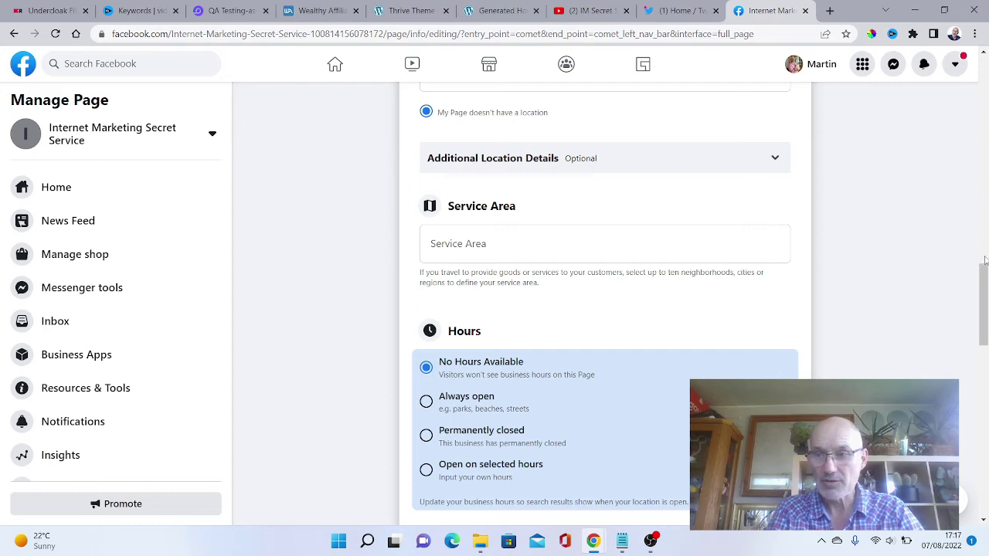
drag(984, 270, 984, 280)
scroll(984, 279, down, 3)
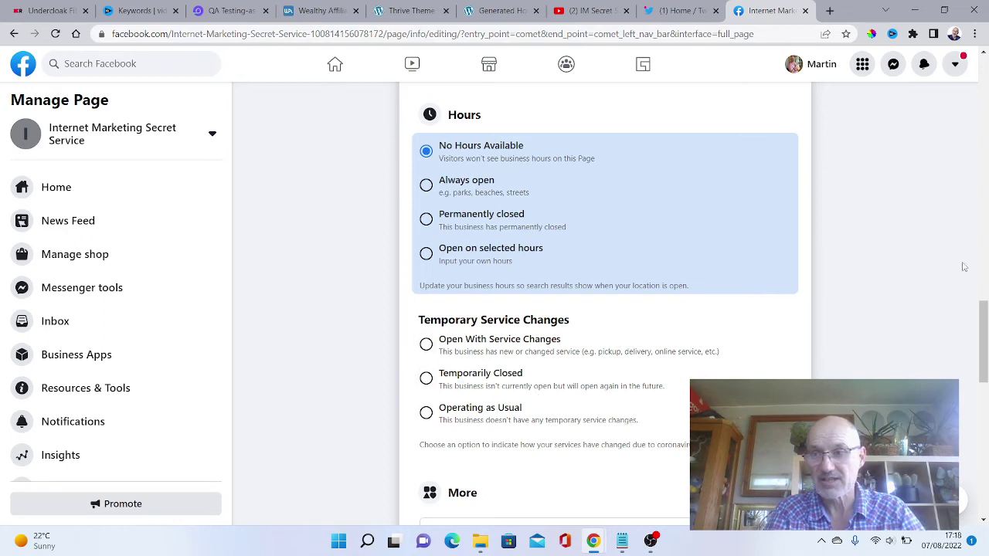
drag(982, 307, 983, 364)
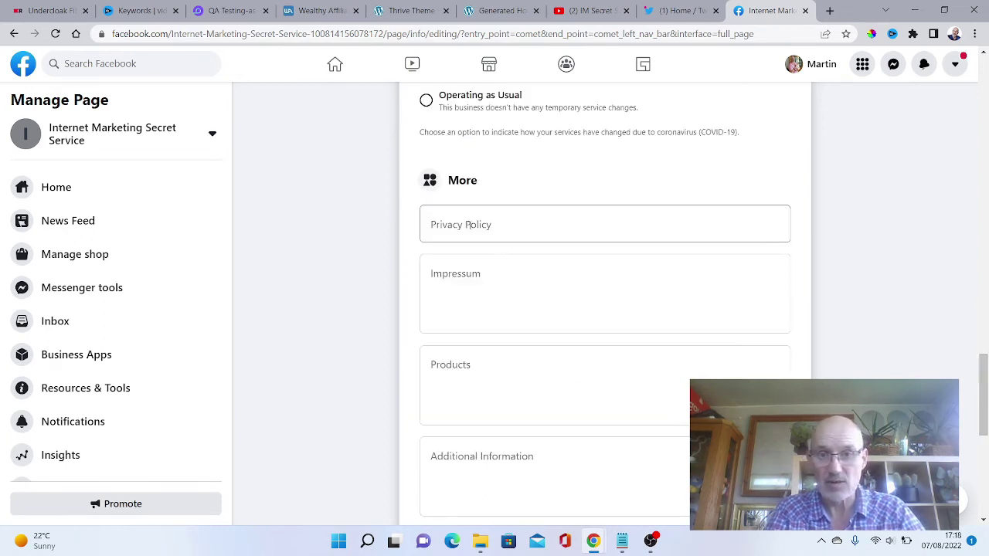
Enter 'Internet Marketing Monthly Magazine' in the Products field under More.
click(438, 378)
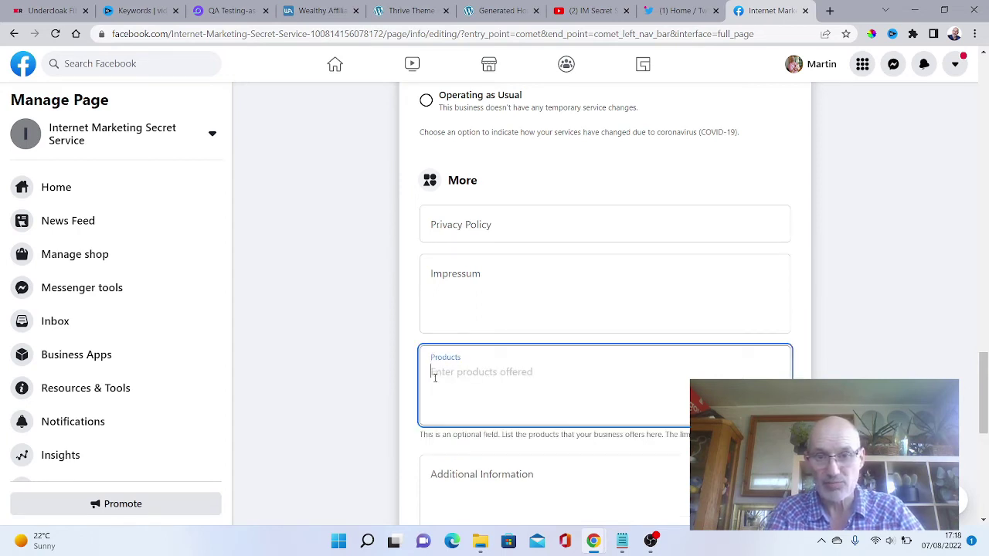
text(In)
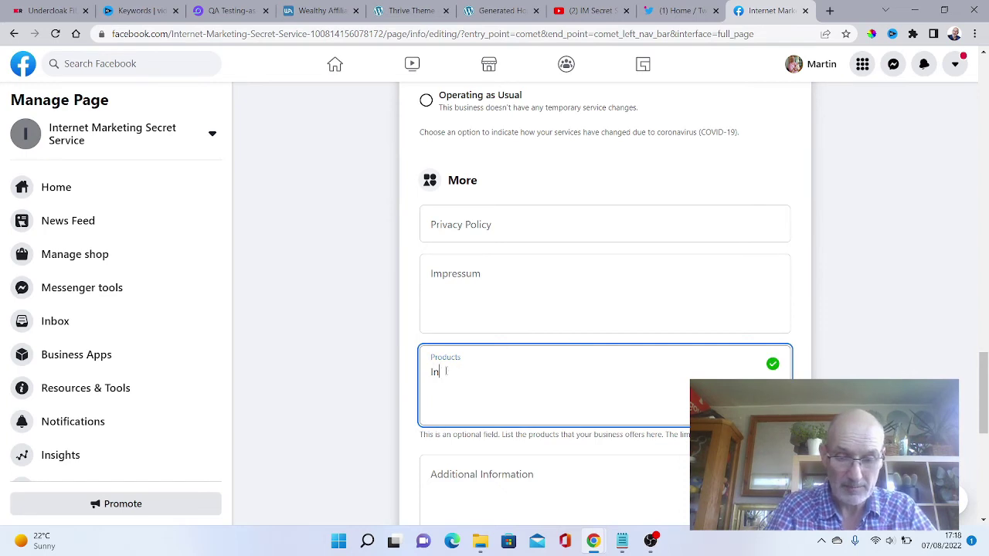
text(ternet Marketing)
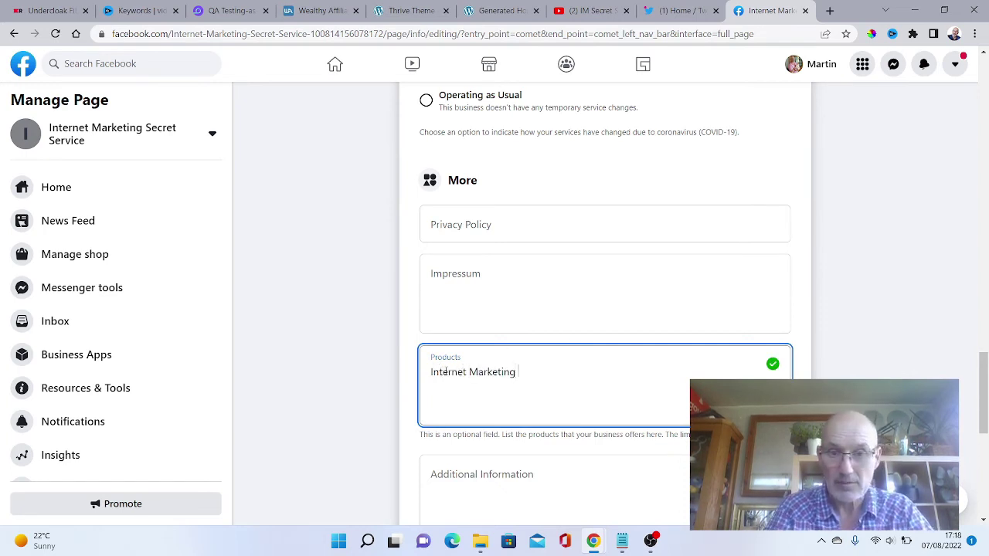
text( Monthly)
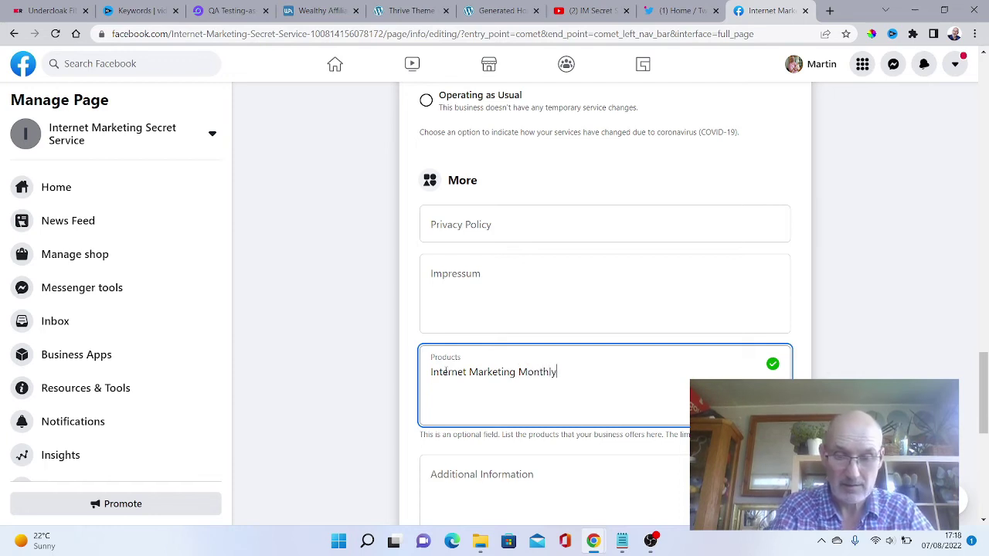
text( Magazine)
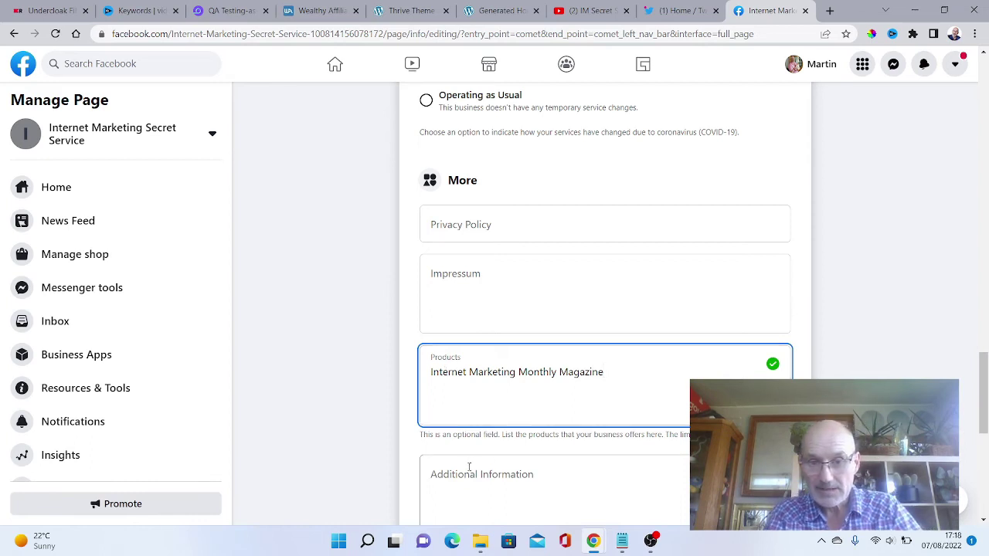
drag(979, 369, 983, 408)
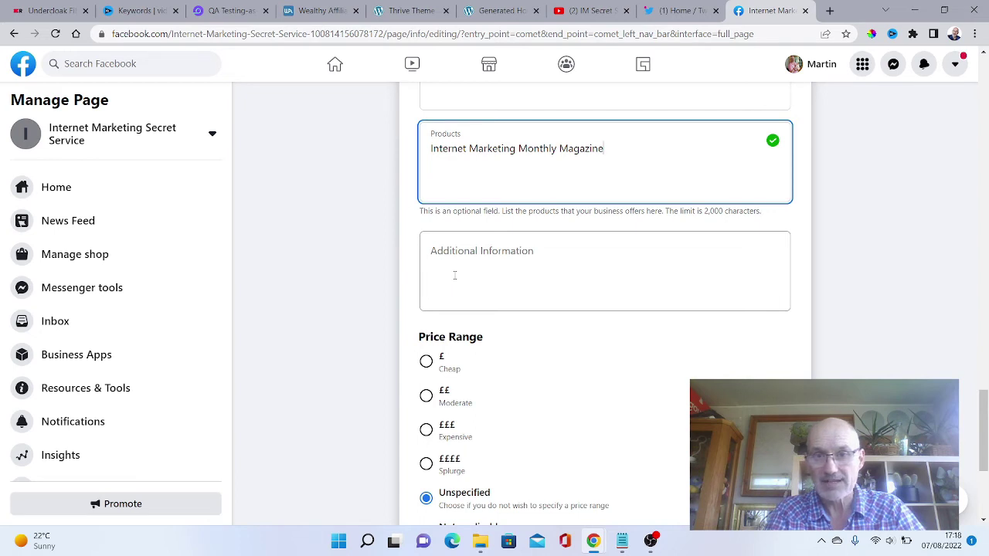
Check the currency list and keep British Pound as the Page's currency.
scroll(518, 275, down, 3)
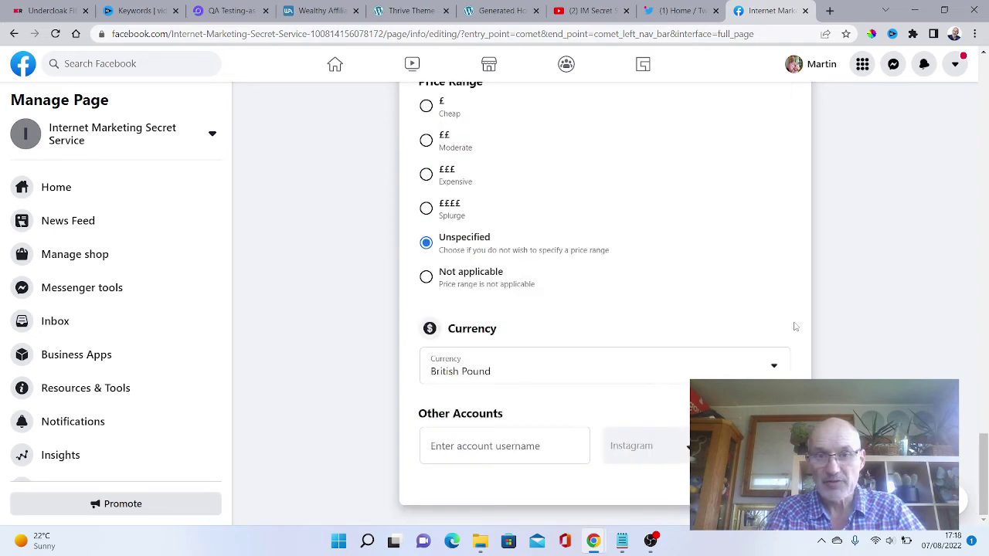
click(772, 368)
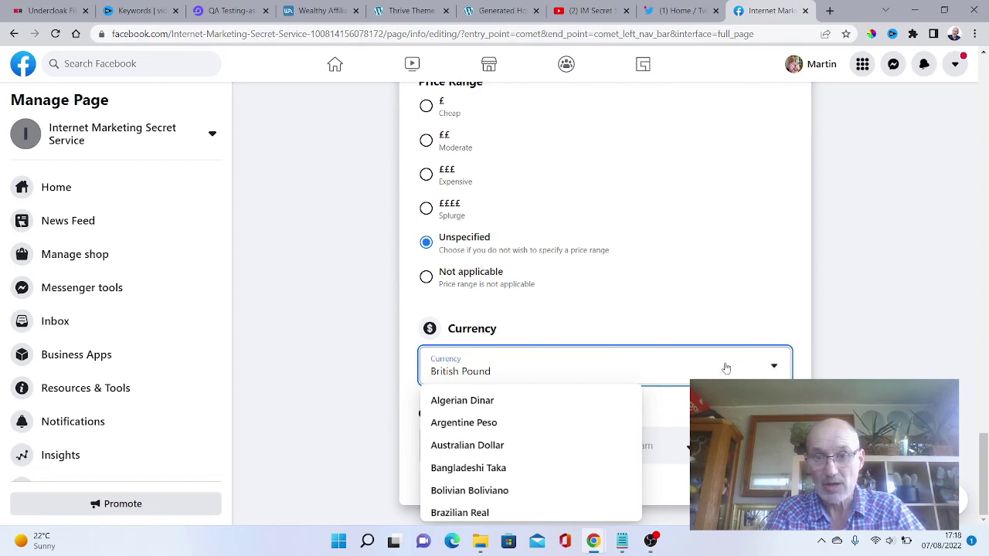
click(695, 333)
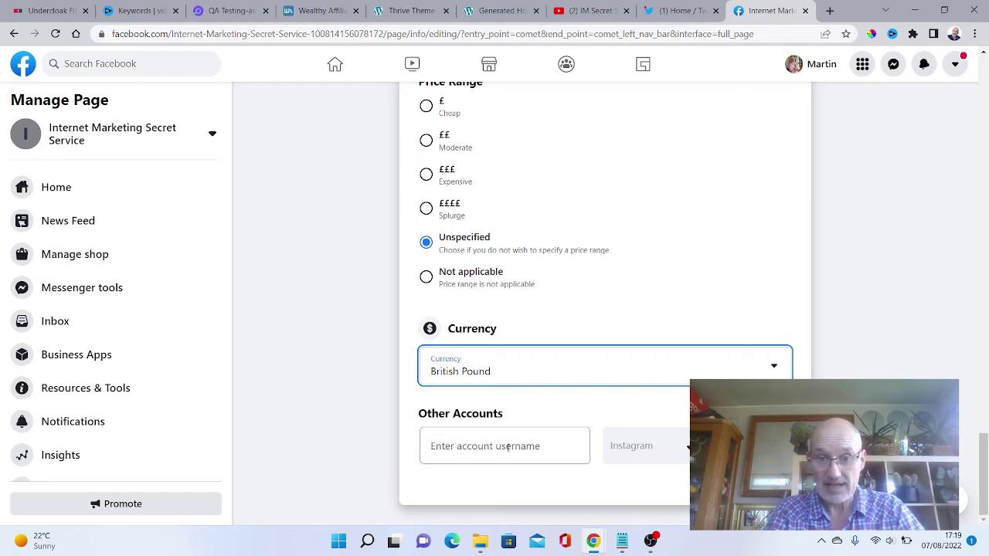
Add a YouTube account with username 'IM Secret Service' under Other Accounts.
click(435, 446)
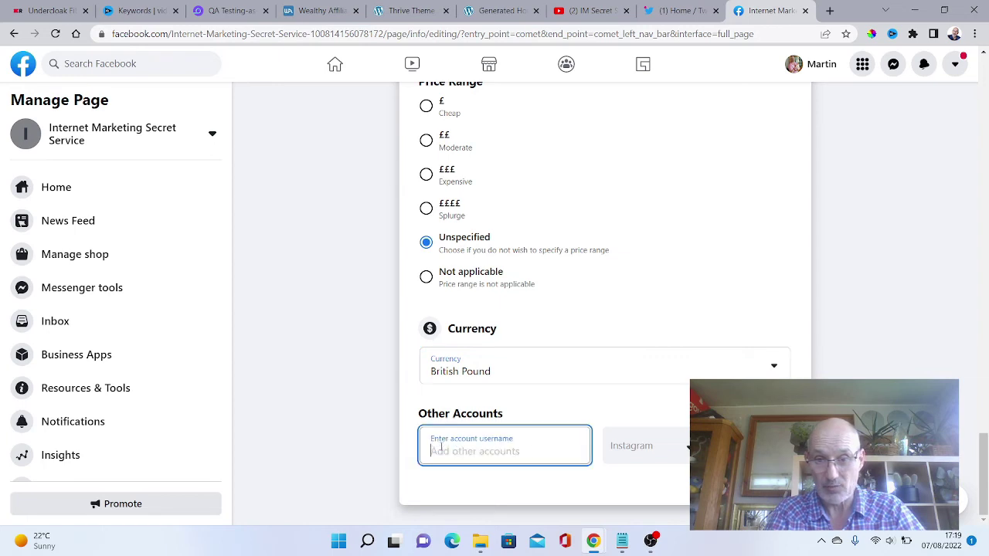
click(683, 446)
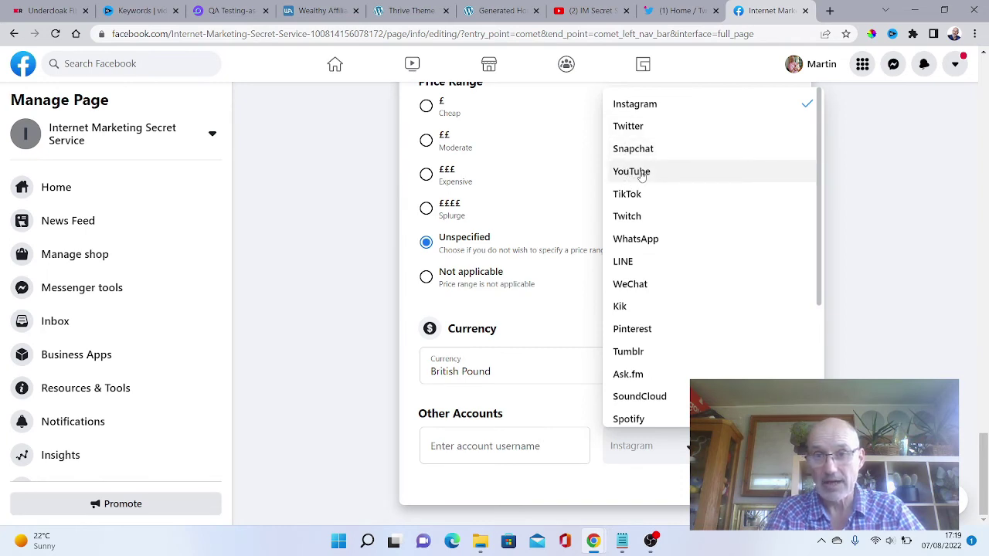
click(642, 171)
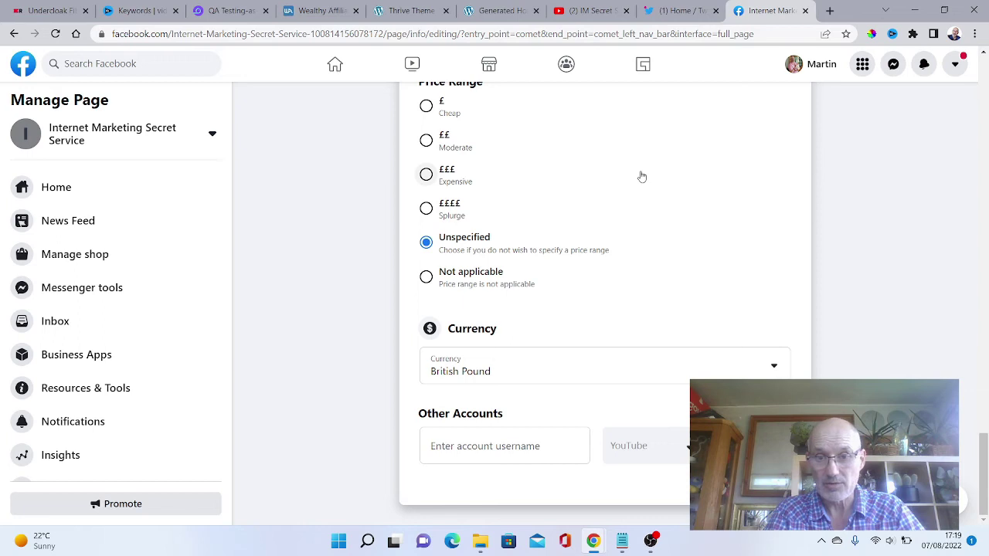
click(433, 447)
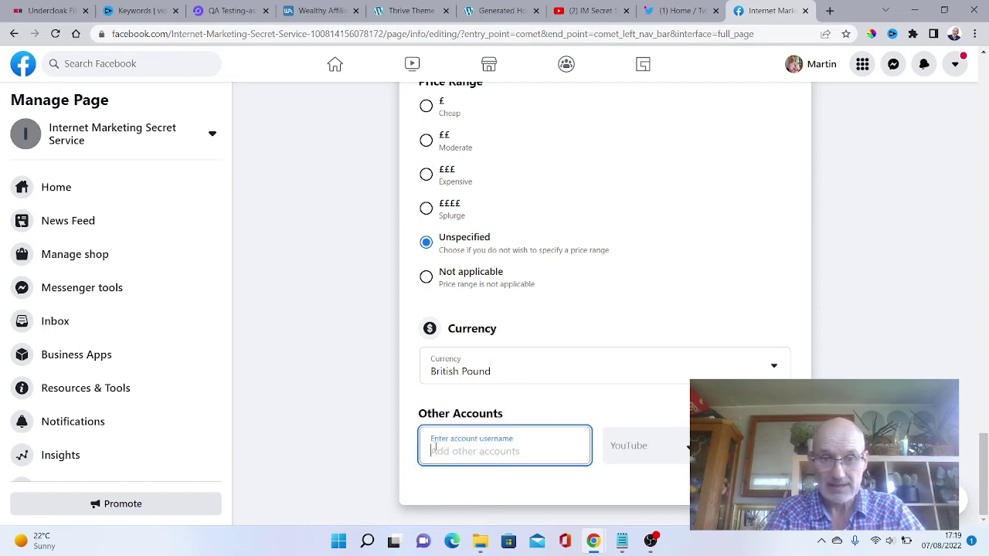
key(ctrl+v)
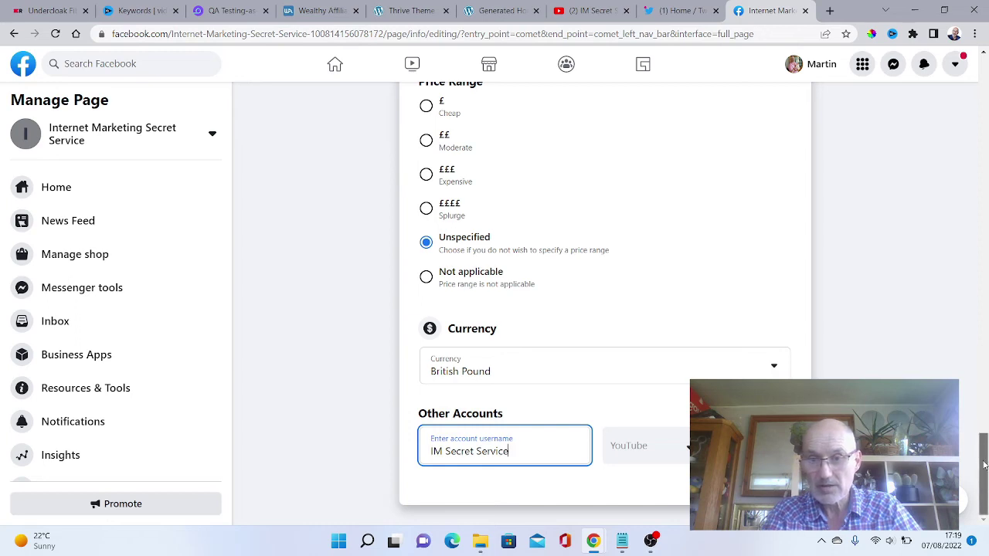
drag(984, 464, 966, 48)
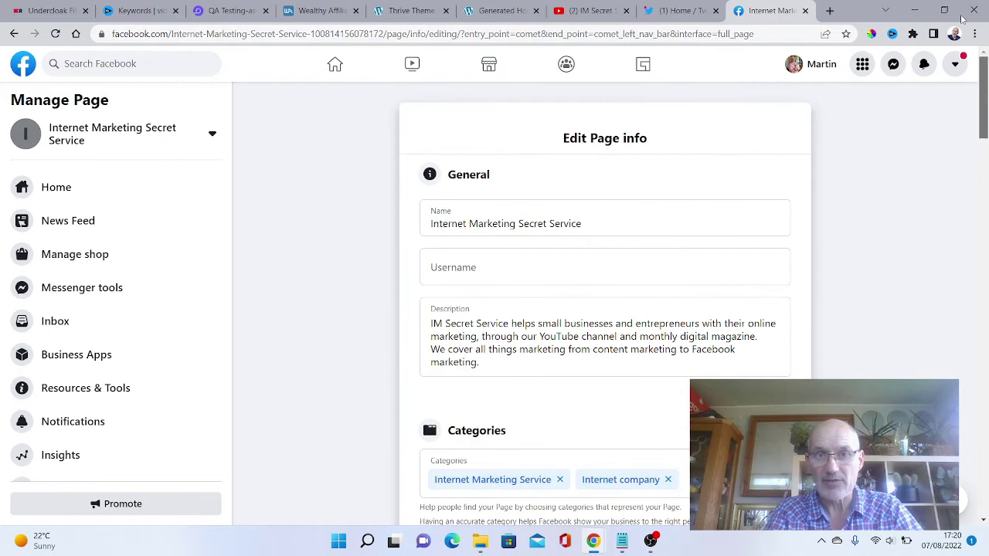
Go to the Page's Settings and show the Templates and Tabs list.
click(102, 135)
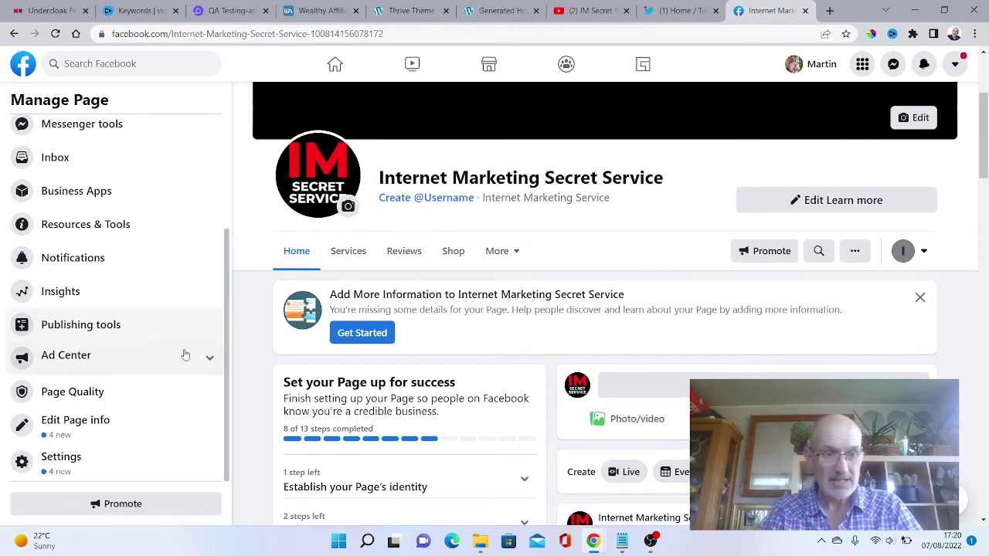
click(62, 460)
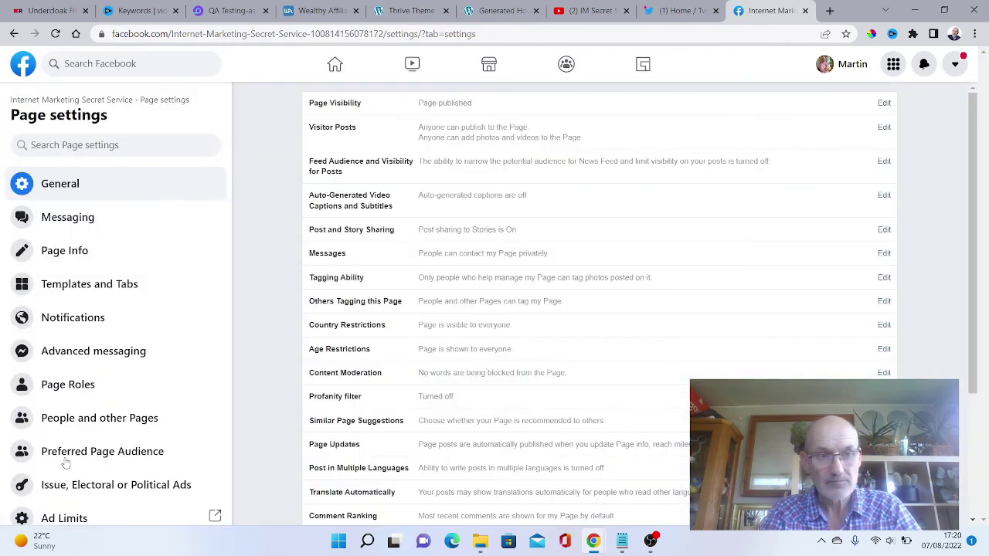
click(119, 287)
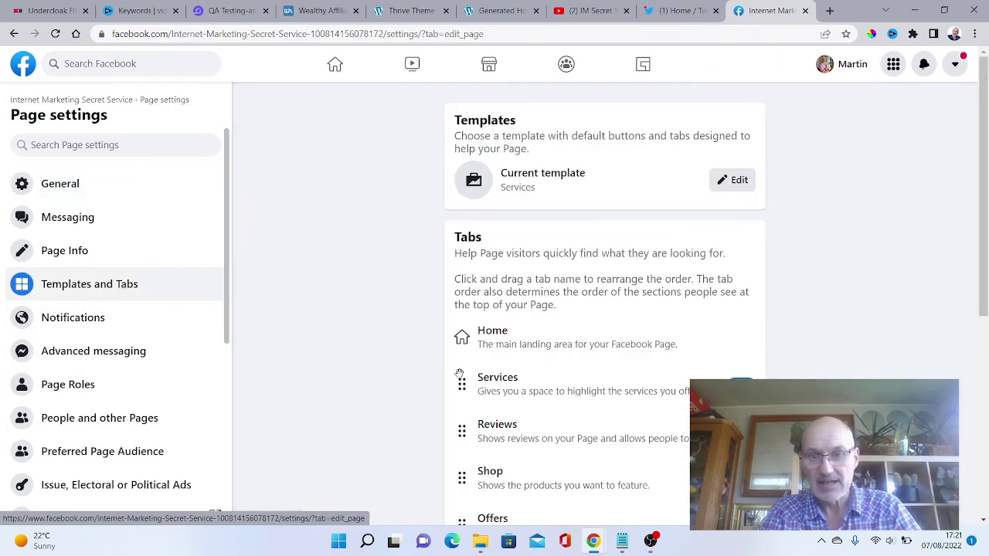
drag(980, 241, 981, 299)
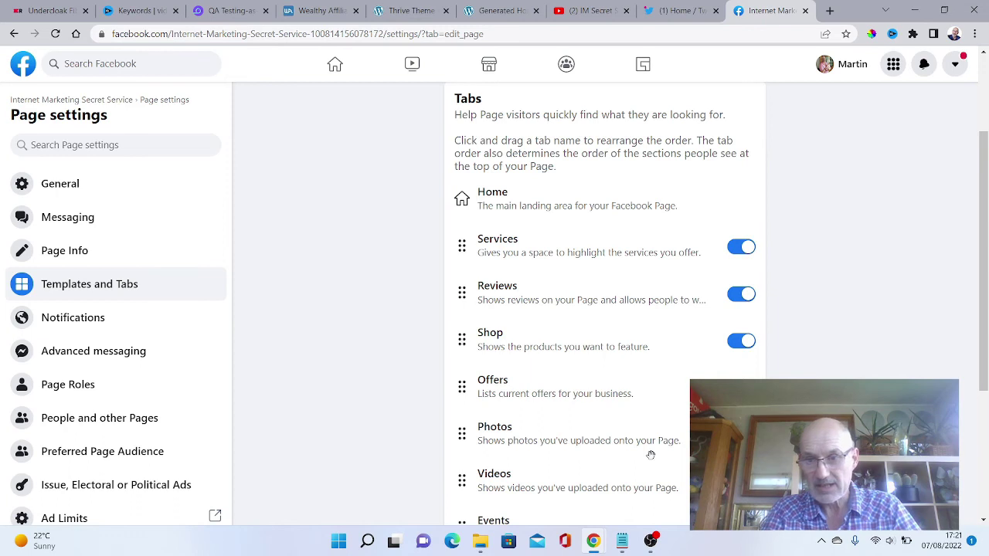
Drag the Videos tab and then the Events tab up directly beneath Services.
scroll(985, 284, down, 2)
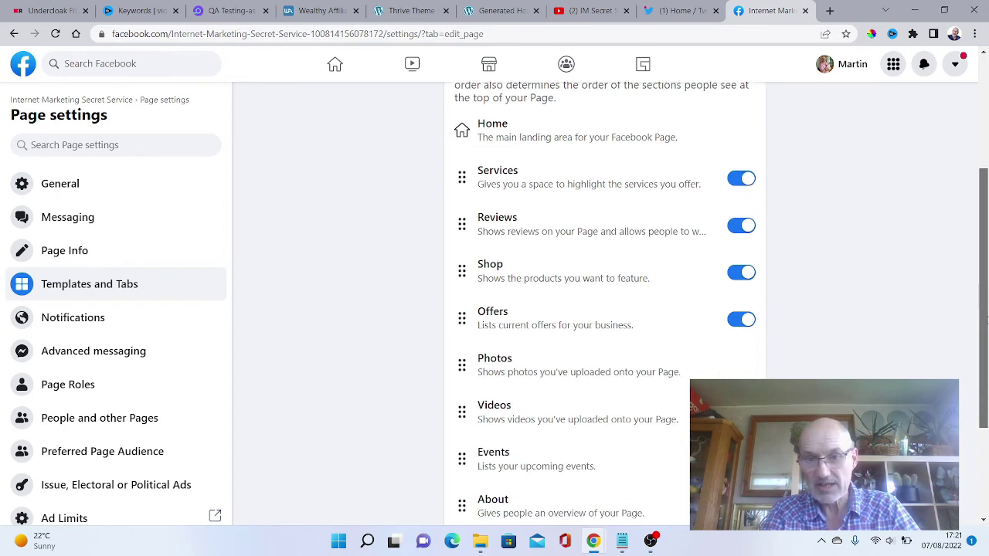
drag(461, 343, 457, 162)
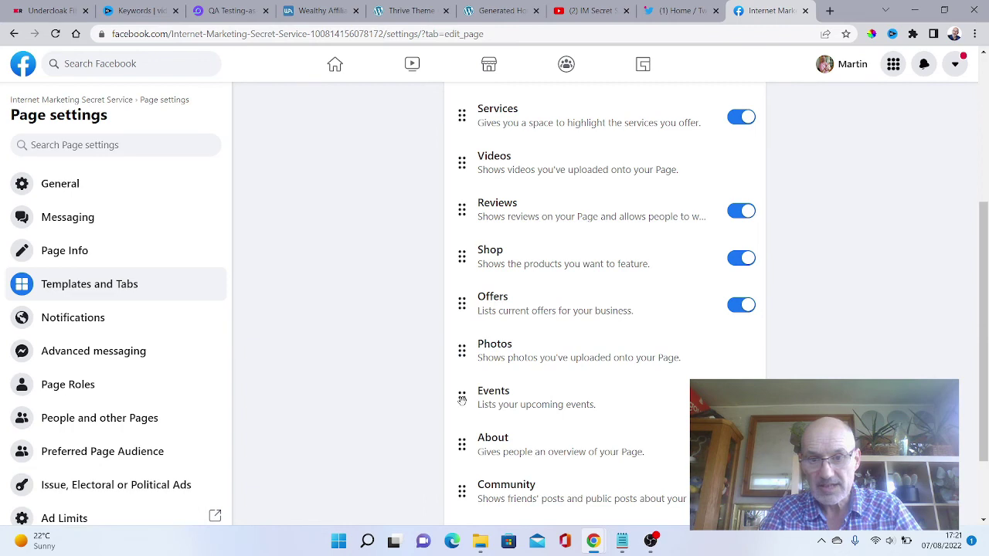
drag(461, 399, 467, 219)
drag(983, 232, 983, 85)
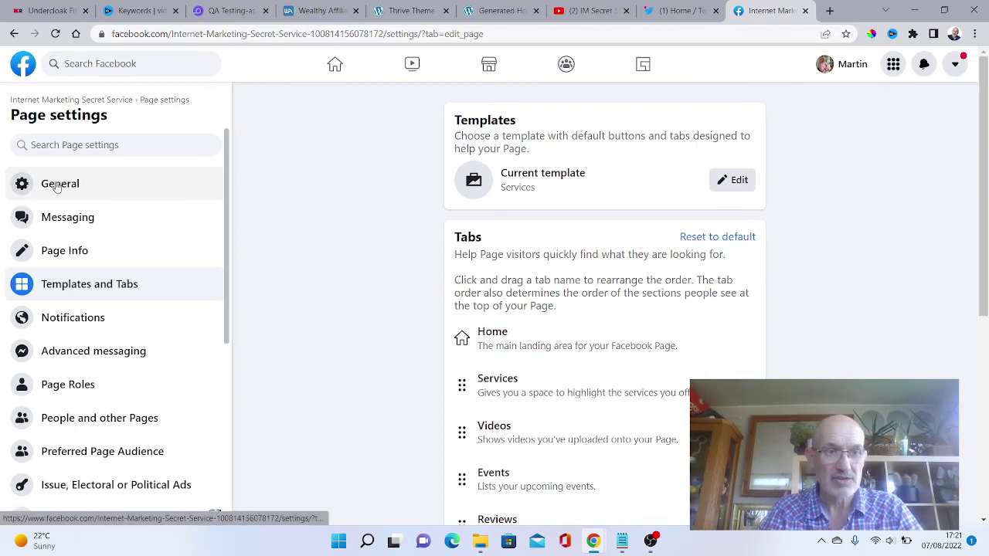
Return to the Page home showing Services, Videos, Events tabs and open the '...' actions menu.
click(71, 100)
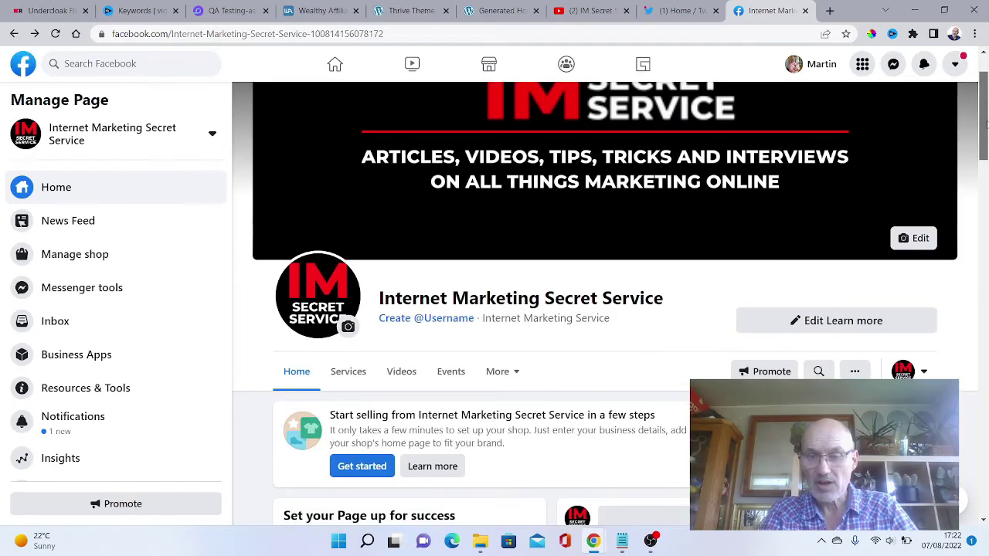
scroll(985, 135, down, 1)
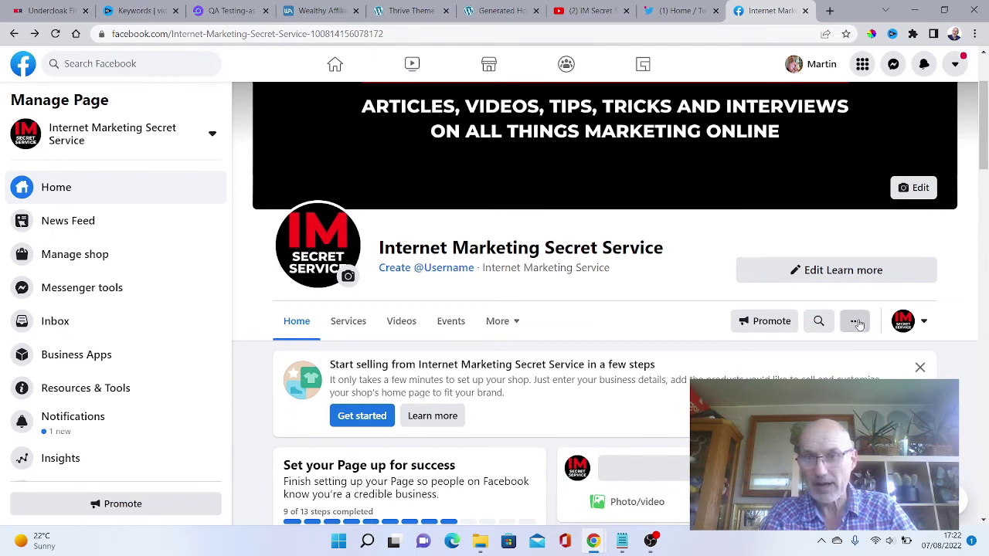
click(856, 322)
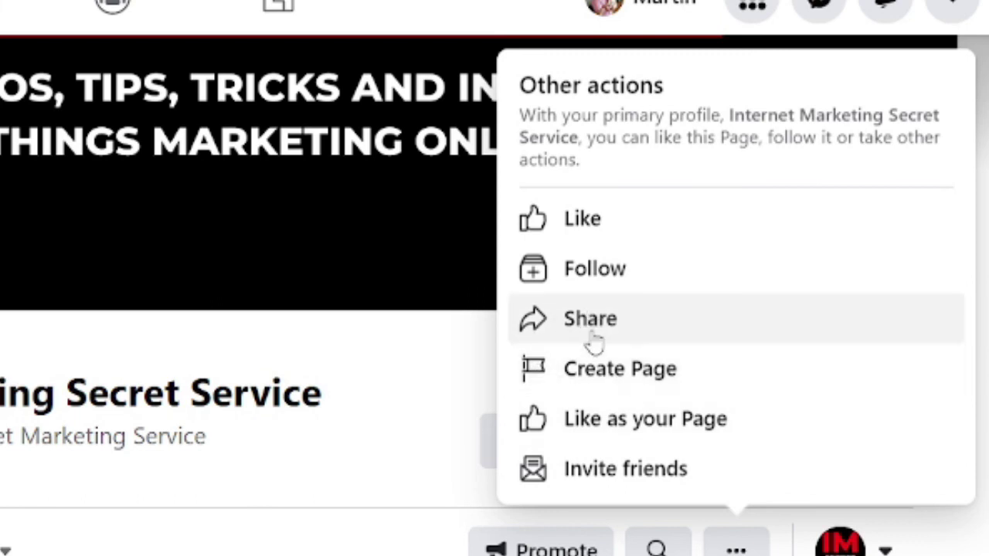
click(616, 471)
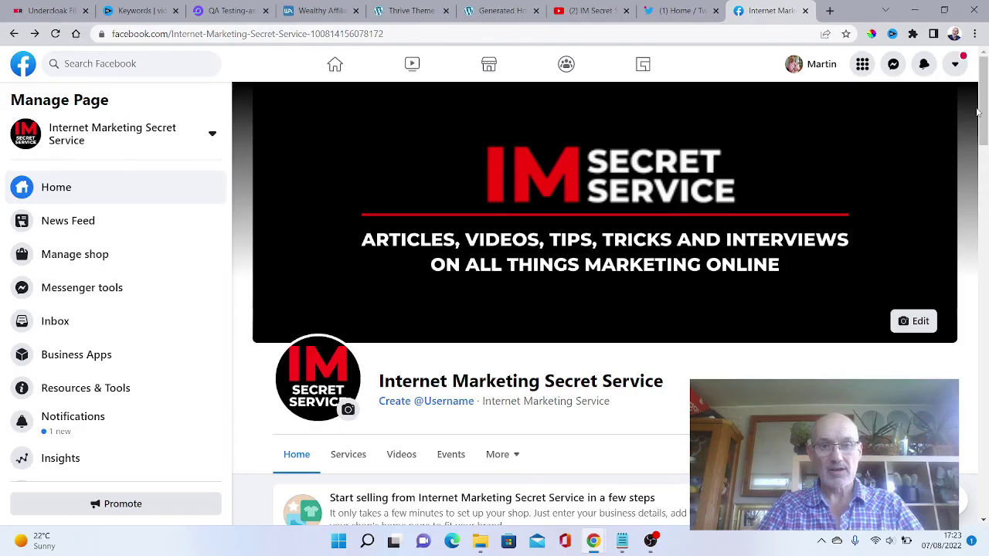